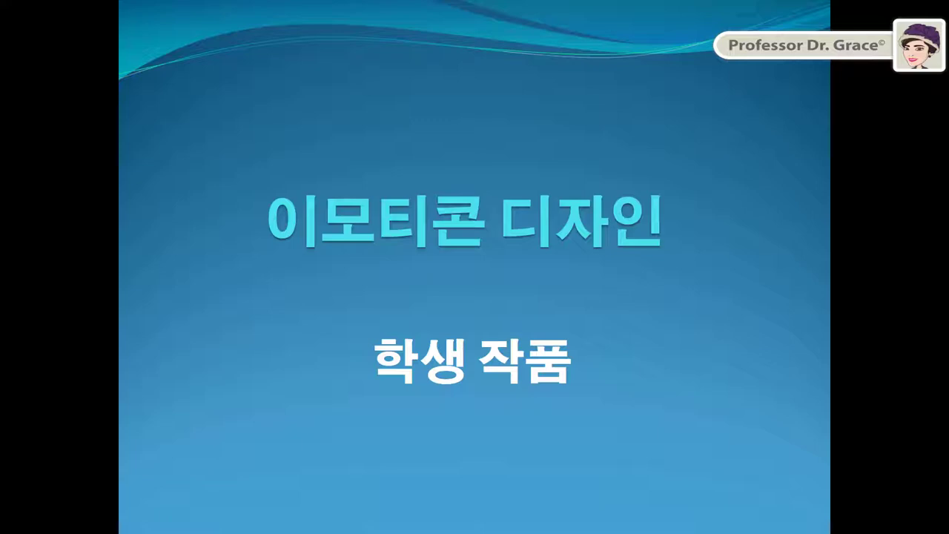
# Step: Page past the first student sheet and the girl-and-ghost slide to the raccoon and baby stickers
pyautogui.press('Right')
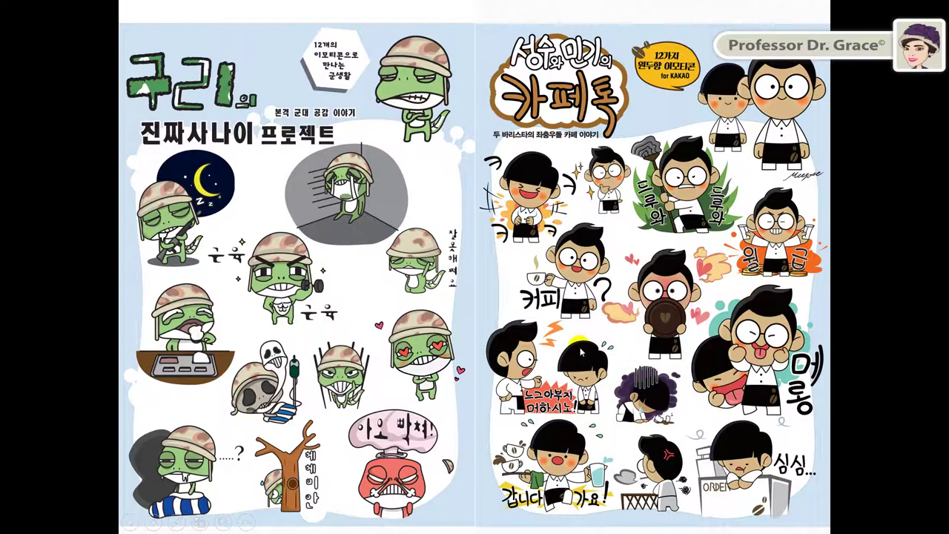
pyautogui.press('Right')
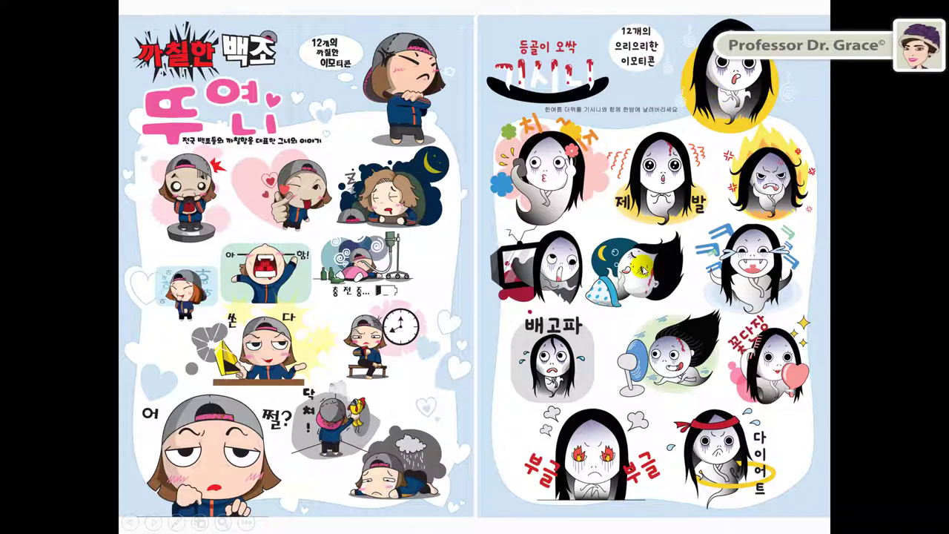
pyautogui.press('Right')
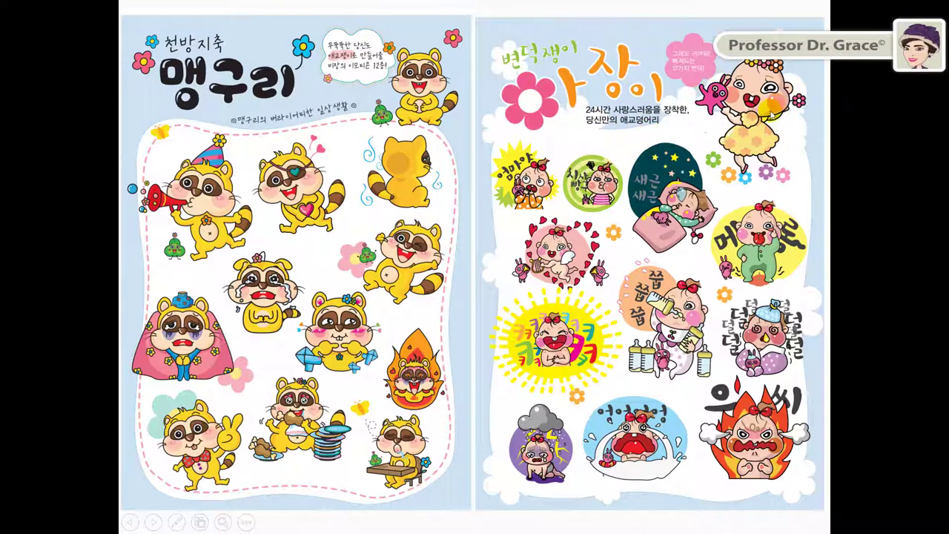
# Step: Advance past the bunny-girl/penguin and frog-baby/girl-with-cat slides to the next student slide
pyautogui.click(604, 222)
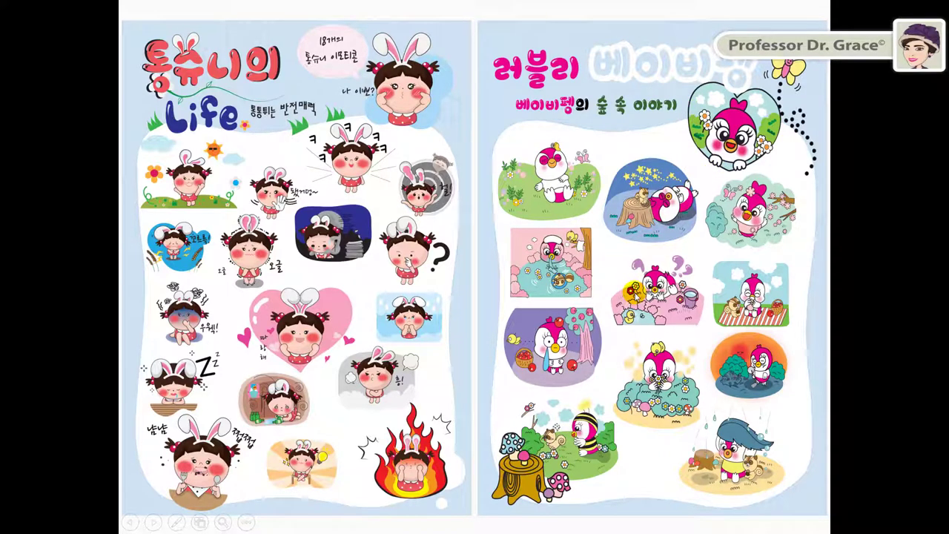
pyautogui.click(634, 293)
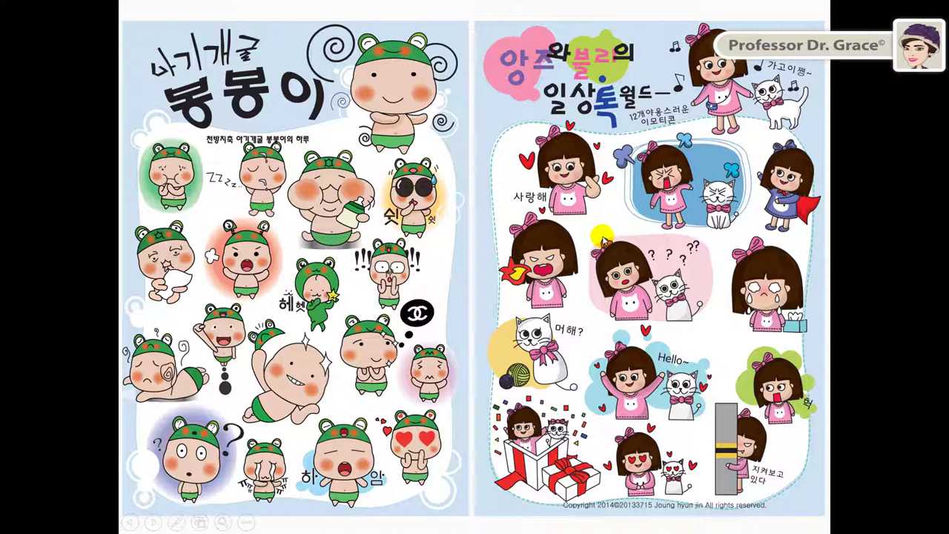
pyautogui.press('Right')
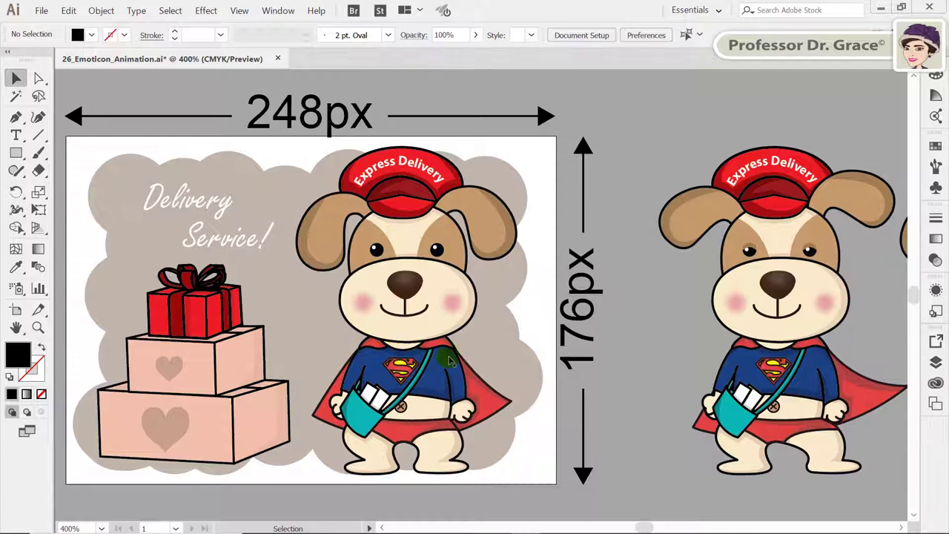
# Step: Pan along the delivery-dog poses and back to the 248 × 176 px gift-box artboard
pyautogui.moveTo(699, 390); pyautogui.dragTo(472, 385)
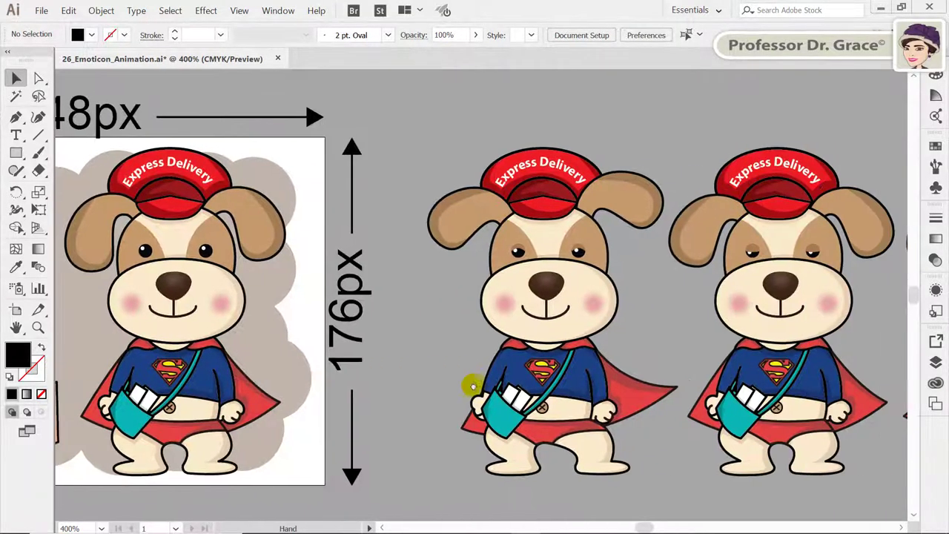
pyautogui.moveTo(725, 381); pyautogui.dragTo(467, 382)
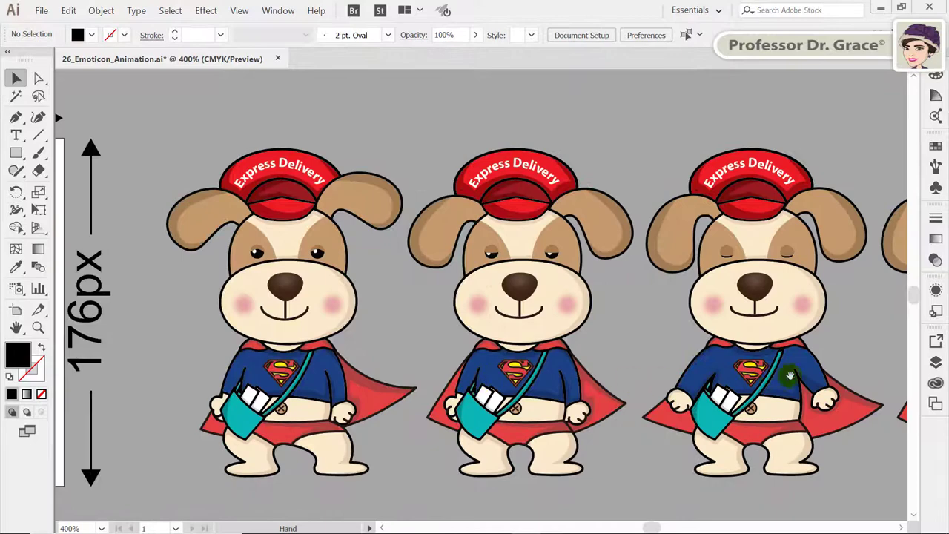
pyautogui.moveTo(791, 376); pyautogui.dragTo(556, 377)
pyautogui.moveTo(797, 375); pyautogui.dragTo(511, 370)
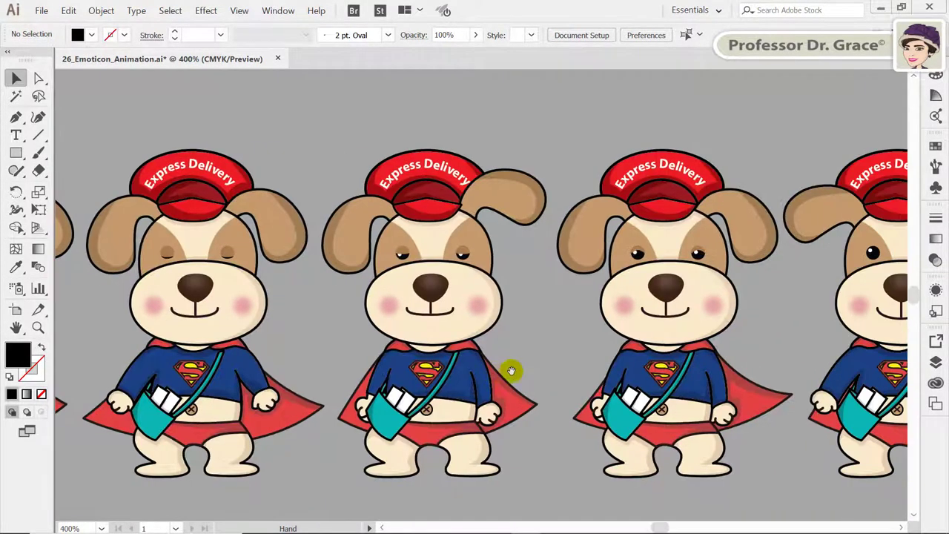
pyautogui.moveTo(815, 373); pyautogui.dragTo(571, 371)
pyautogui.moveTo(758, 368); pyautogui.dragTo(483, 369)
pyautogui.moveTo(746, 369); pyautogui.dragTo(380, 362)
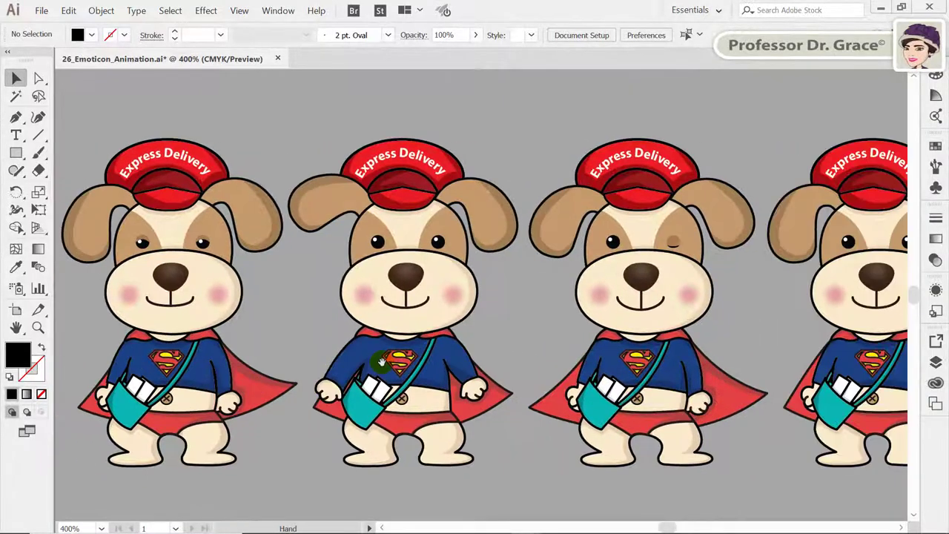
pyautogui.moveTo(223, 364); pyautogui.dragTo(673, 364)
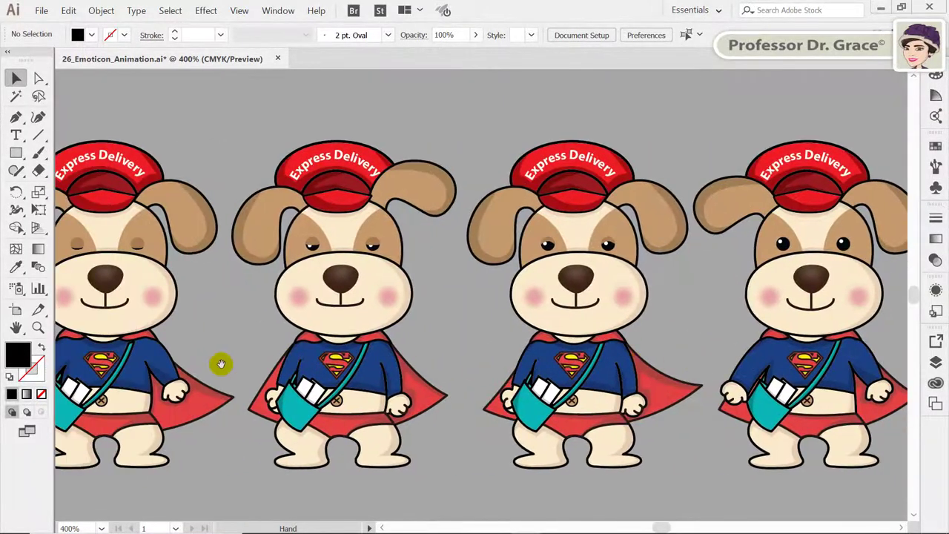
pyautogui.moveTo(218, 364); pyautogui.dragTo(617, 365)
pyautogui.moveTo(240, 360); pyautogui.dragTo(667, 361)
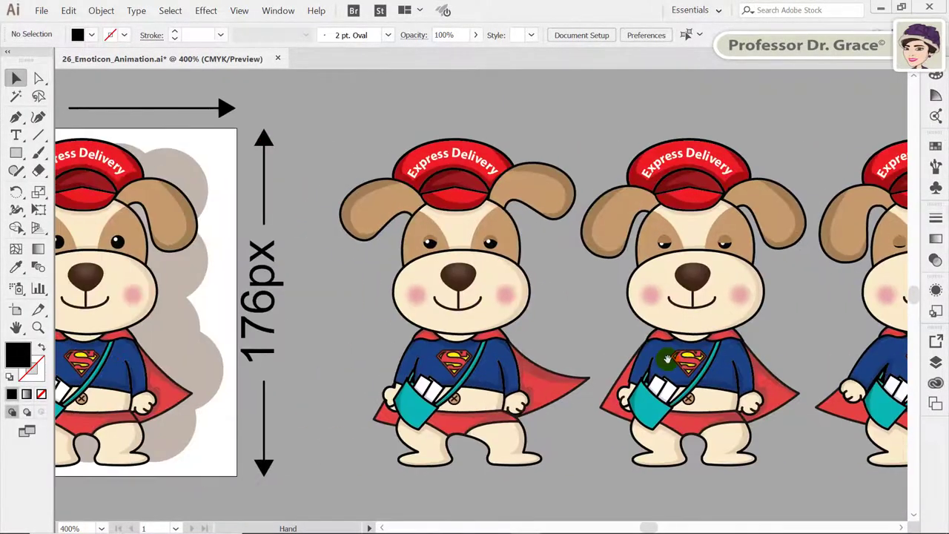
pyautogui.moveTo(313, 357); pyautogui.dragTo(631, 356)
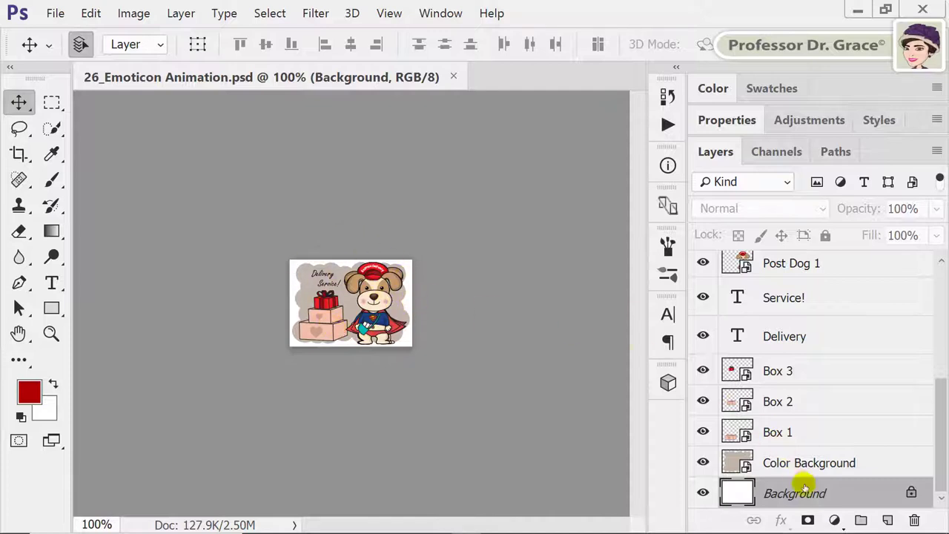
# Step: Scroll through the Post Dog layers, deselect the Background layer, and open the Window menu
pyautogui.scroll(8, 807, 413)
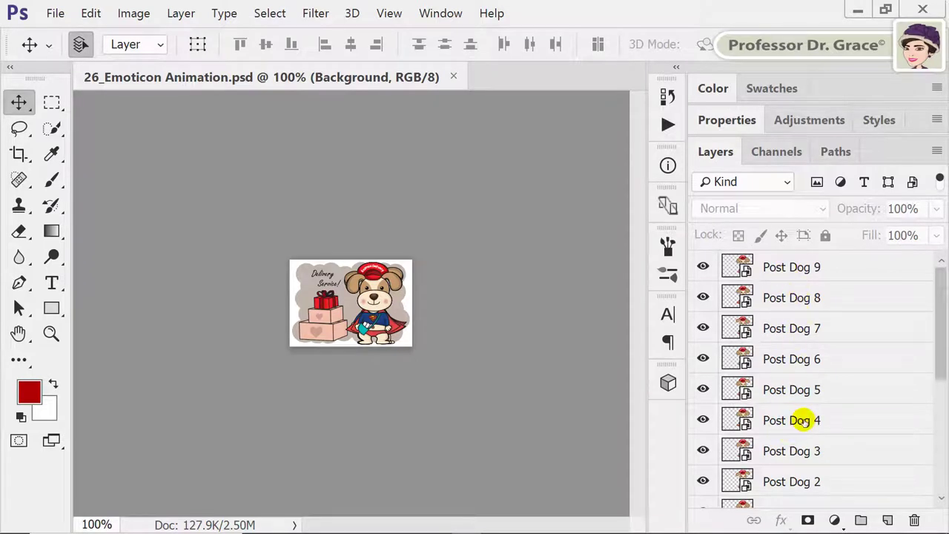
pyautogui.scroll(-8, 805, 421)
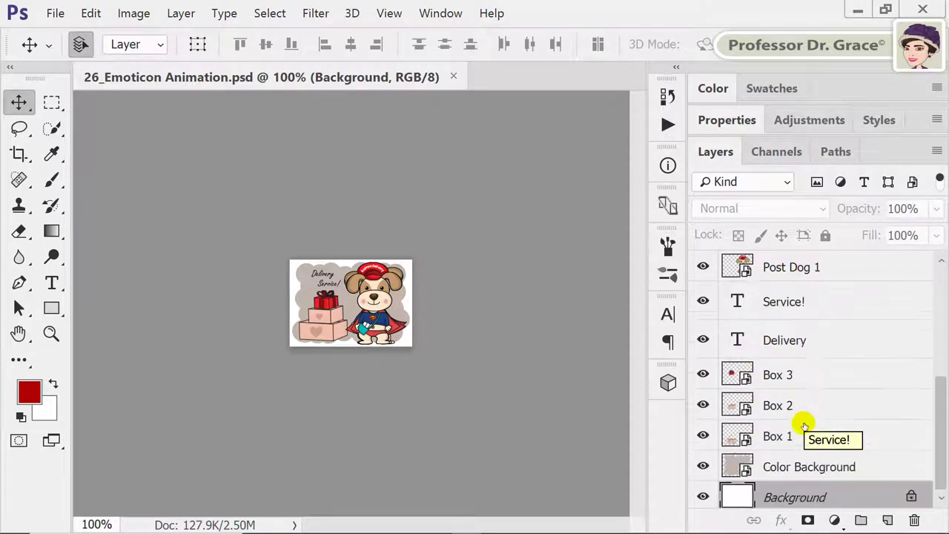
pyautogui.click(517, 378)
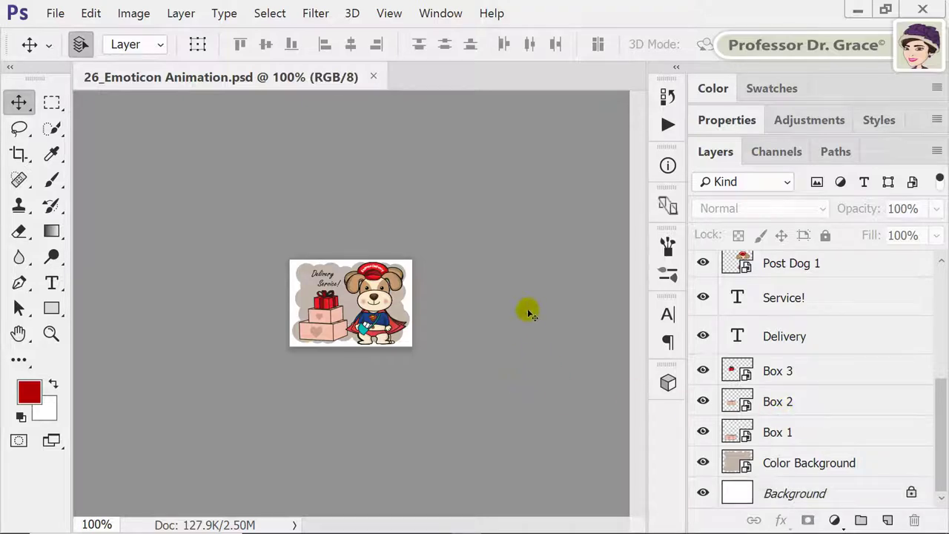
pyautogui.click(430, 14)
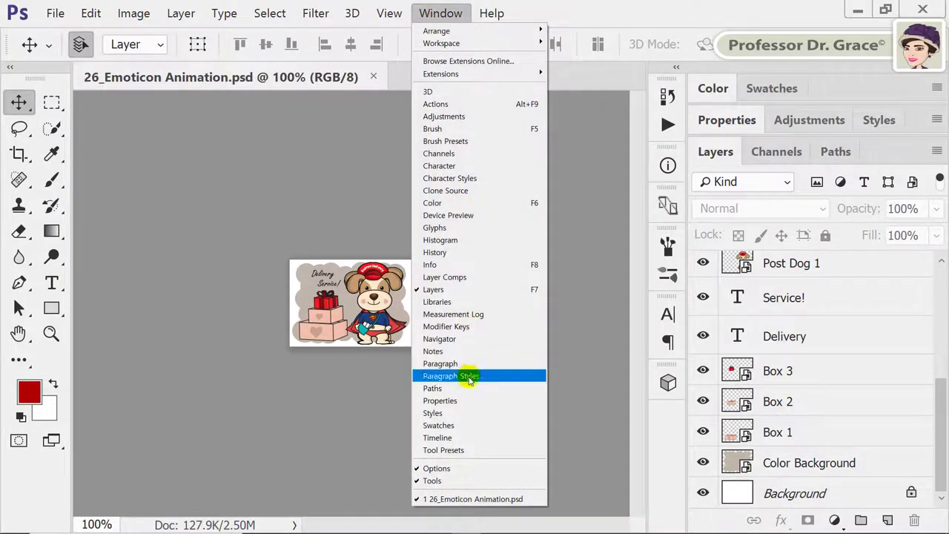
# Step: Show the Timeline panel docked beneath the canvas and fit the image to the screen with Ctrl+0
pyautogui.click(470, 438)
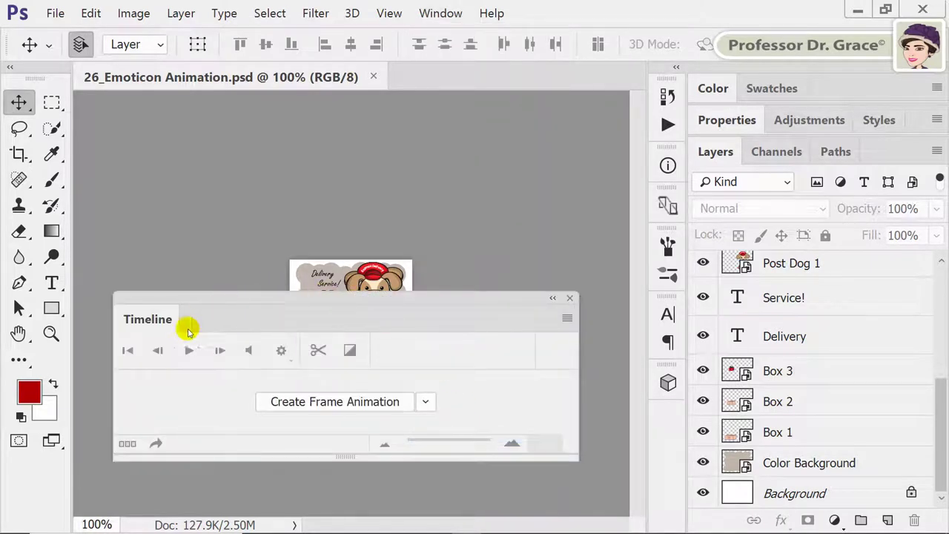
pyautogui.moveTo(152, 326); pyautogui.dragTo(180, 519)
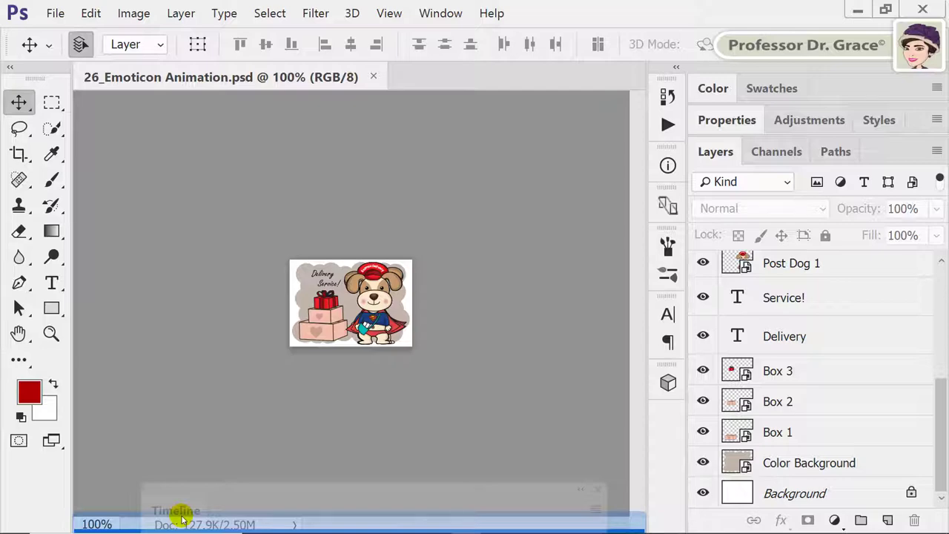
pyautogui.moveTo(181, 519); pyautogui.dragTo(183, 506)
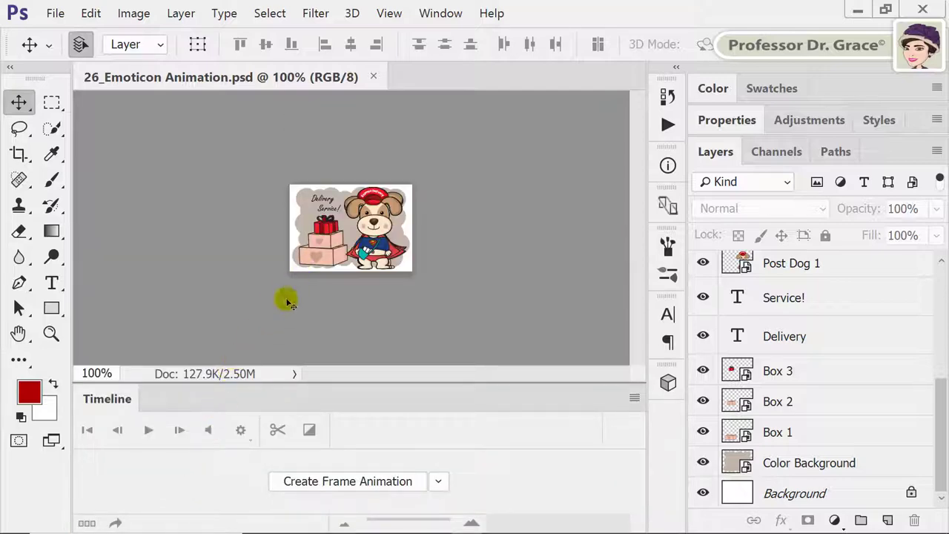
pyautogui.hotkey('ctrl', '0')
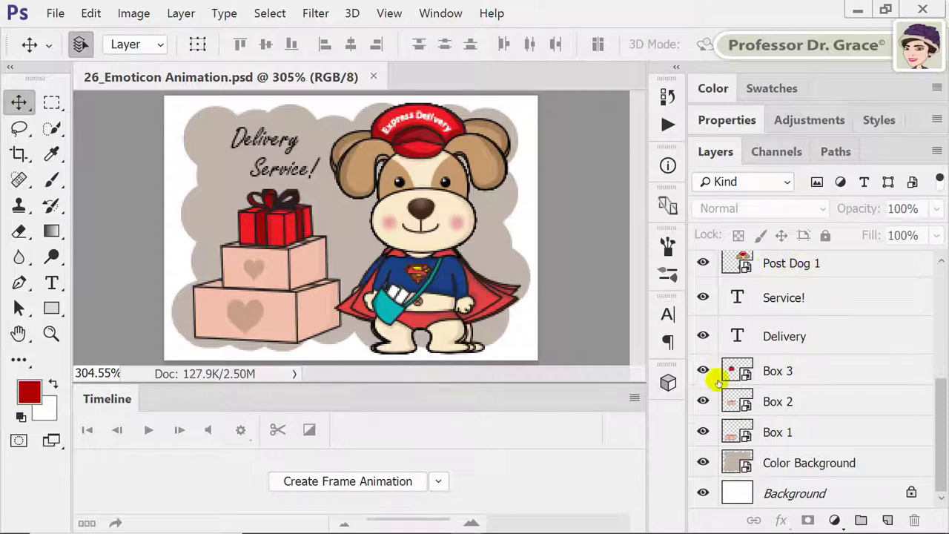
# Step: Hide all layers except Post Dog 1, Box 1 and the backgrounds, then choose frame animation
pyautogui.moveTo(703, 401); pyautogui.dragTo(704, 300)
pyautogui.scroll(3, 703, 324)
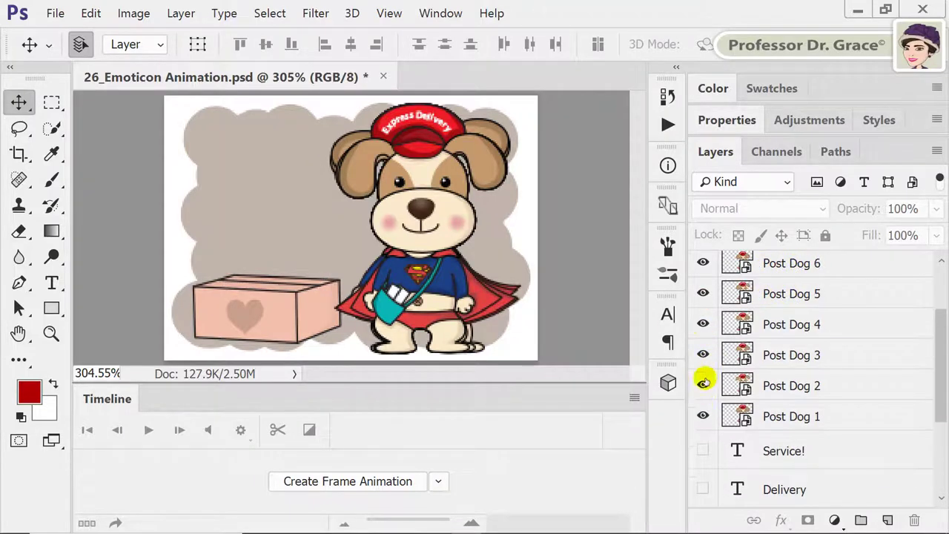
pyautogui.moveTo(703, 385); pyautogui.dragTo(704, 261)
pyautogui.scroll(3, 699, 330)
pyautogui.moveTo(701, 329); pyautogui.dragTo(703, 271)
pyautogui.scroll(-3, 702, 297)
pyautogui.click(704, 358)
pyautogui.scroll(-3, 721, 359)
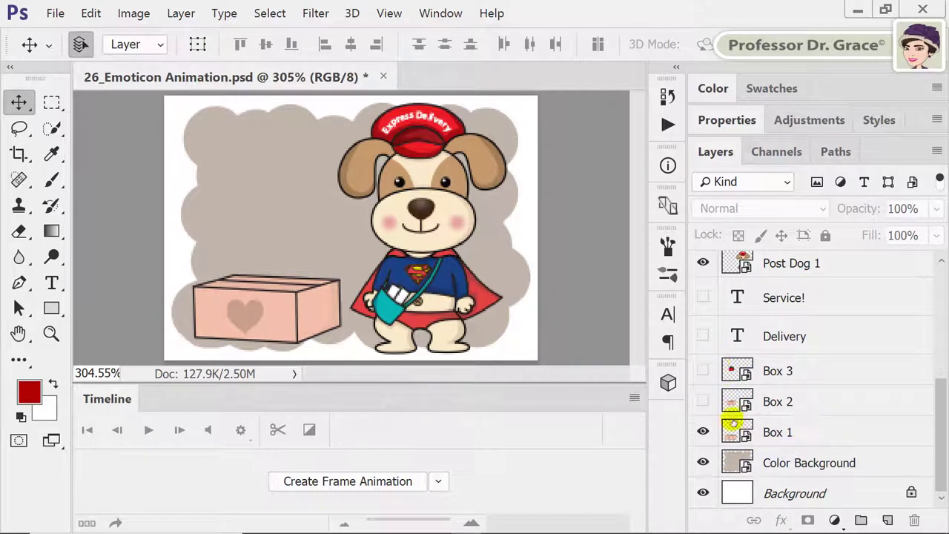
pyautogui.click(439, 482)
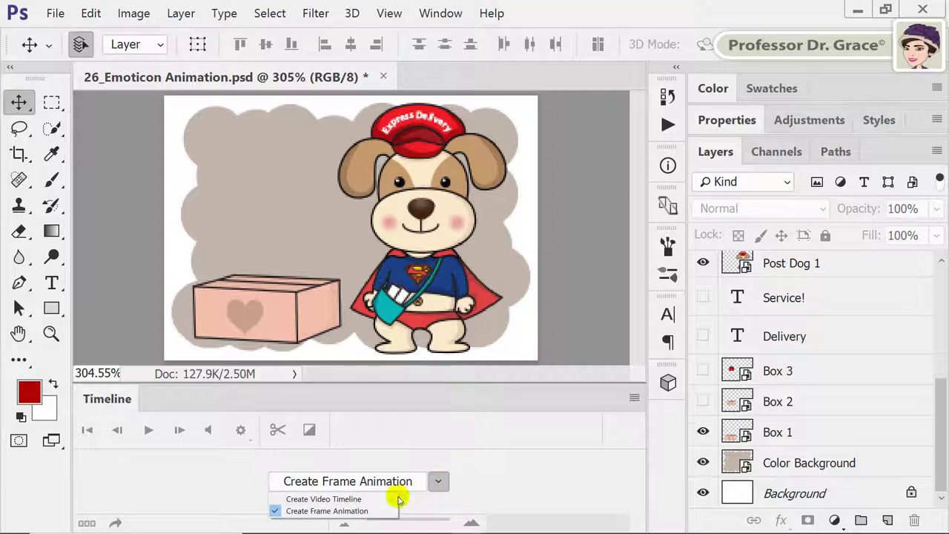
pyautogui.click(353, 513)
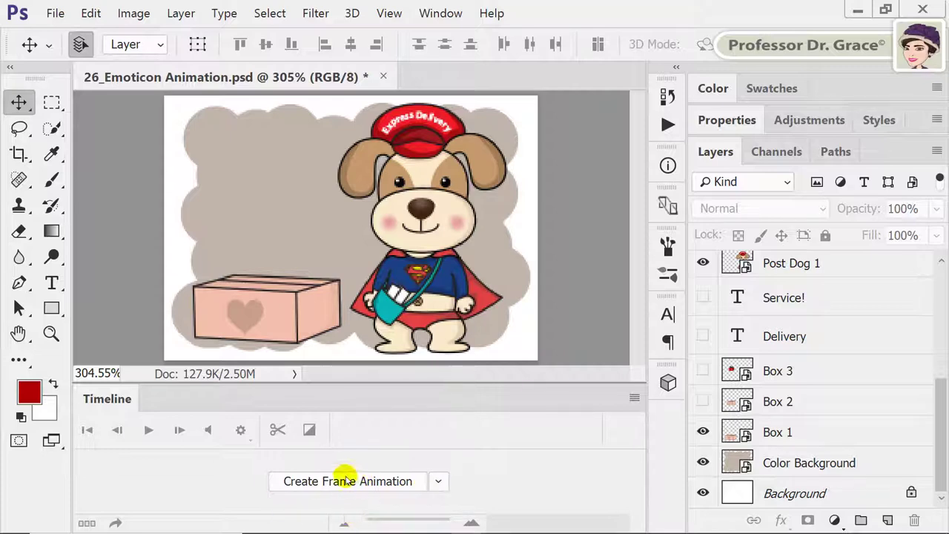
# Step: Create the frame animation and give frame 1 a 0.2-second delay
pyautogui.click(335, 482)
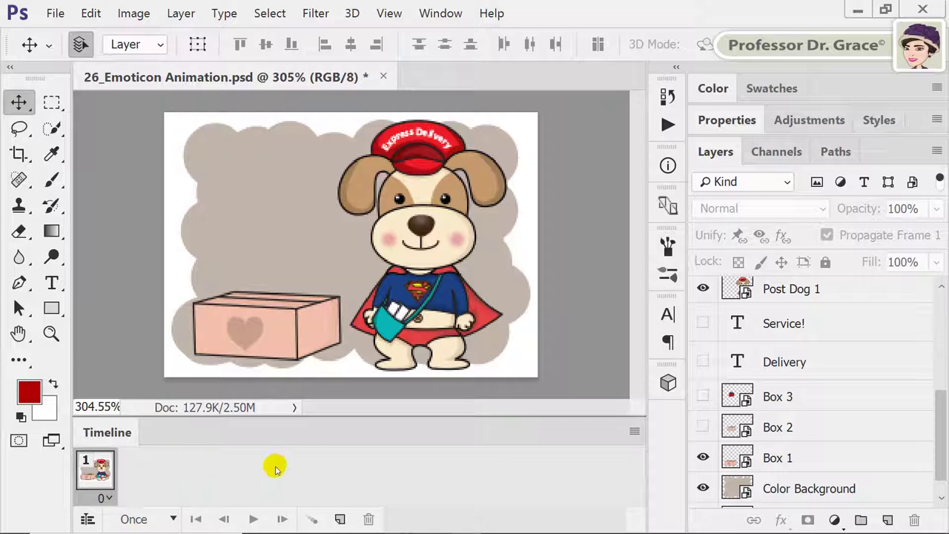
pyautogui.click(104, 498)
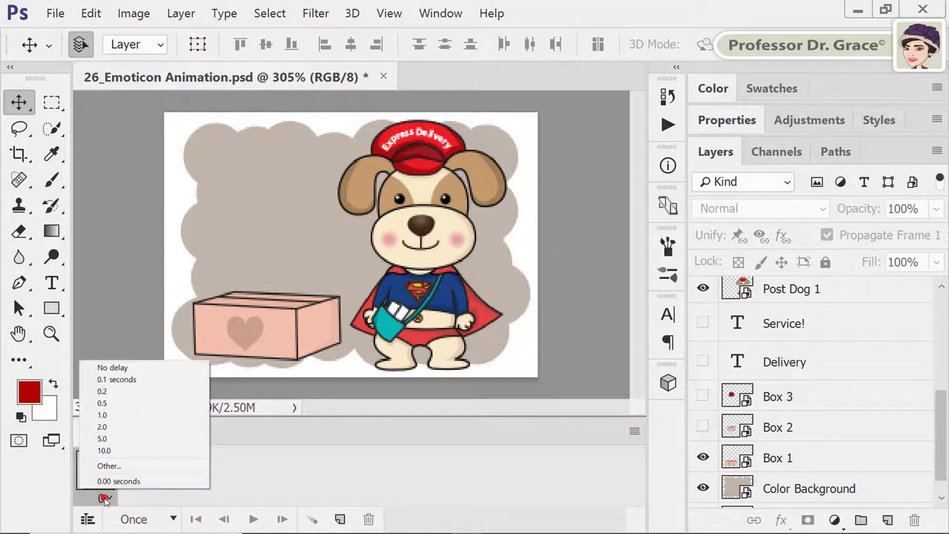
pyautogui.click(126, 392)
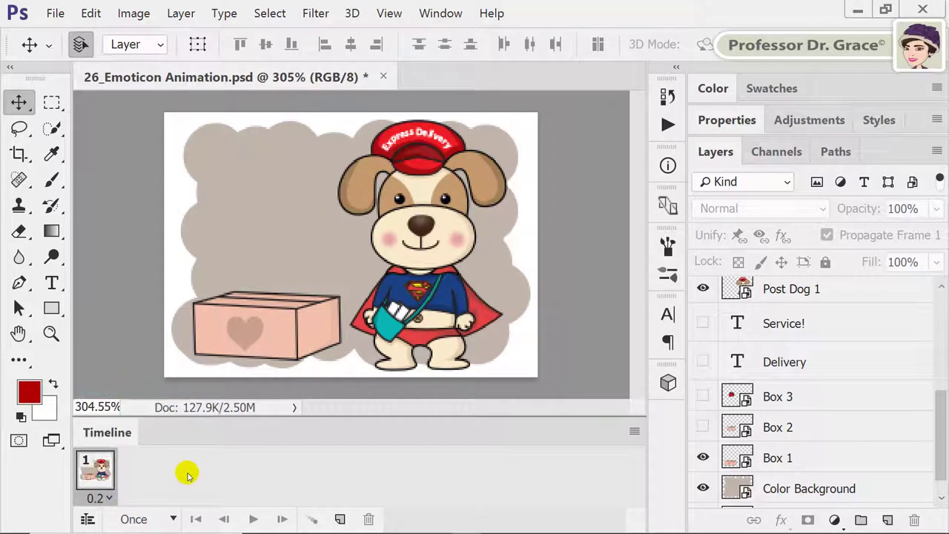
# Step: Add frame 2 showing Post Dog 2 instead of Post Dog 1
pyautogui.click(340, 519)
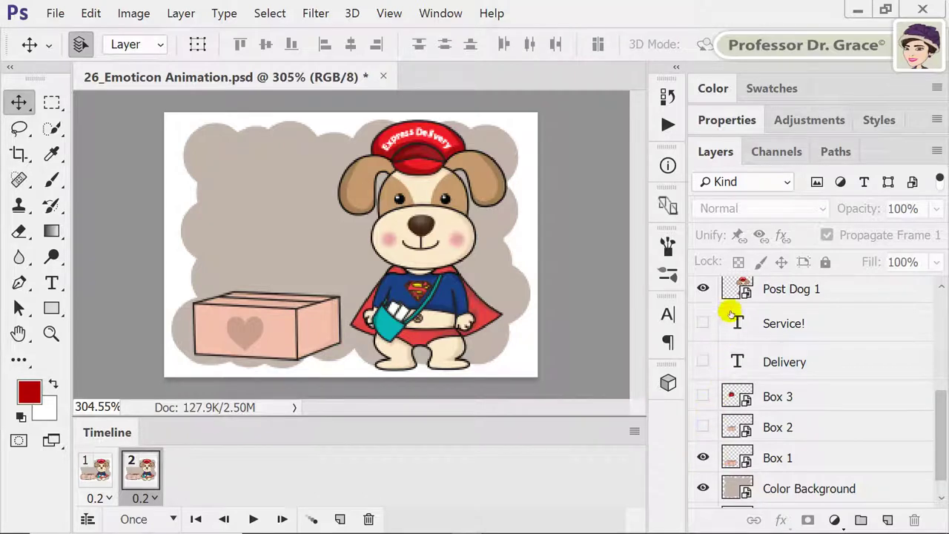
pyautogui.scroll(2, 730, 310)
pyautogui.click(704, 320)
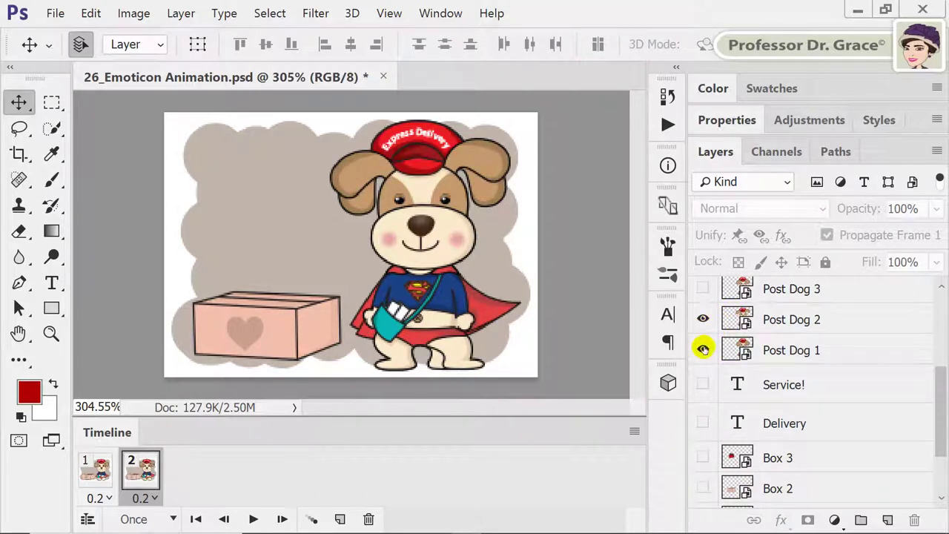
pyautogui.click(703, 348)
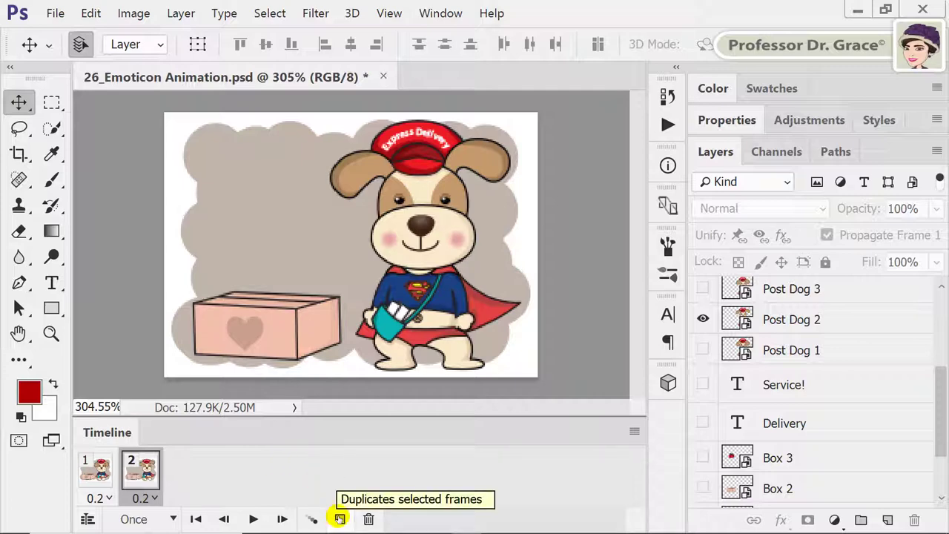
# Step: Add frame 3 showing Box 2 and Post Dog 3, with Post Dog 2 hidden
pyautogui.click(340, 518)
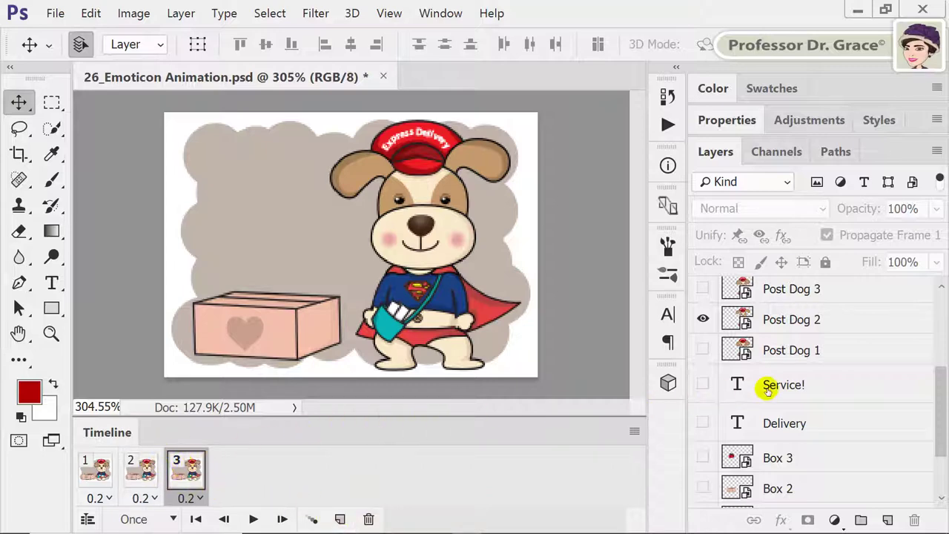
pyautogui.scroll(-2, 746, 377)
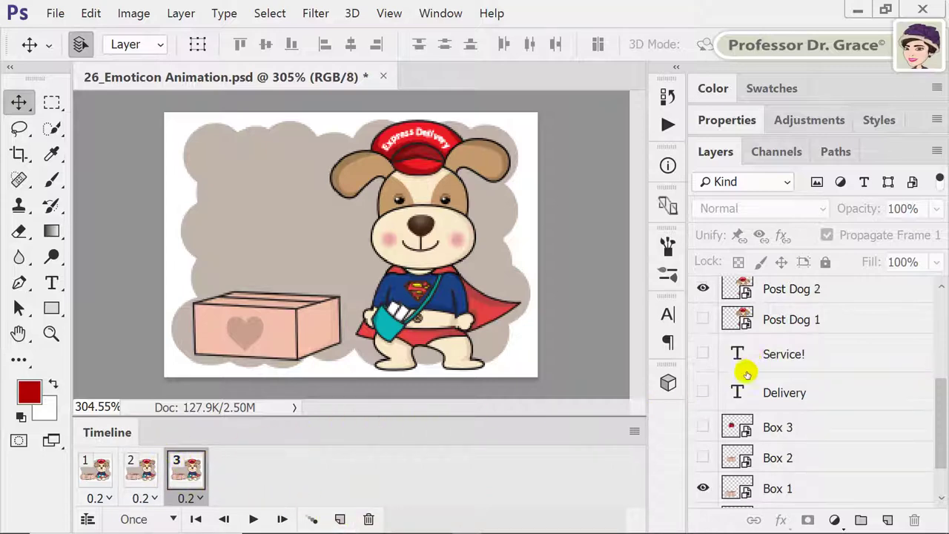
pyautogui.click(706, 430)
pyautogui.scroll(4, 719, 393)
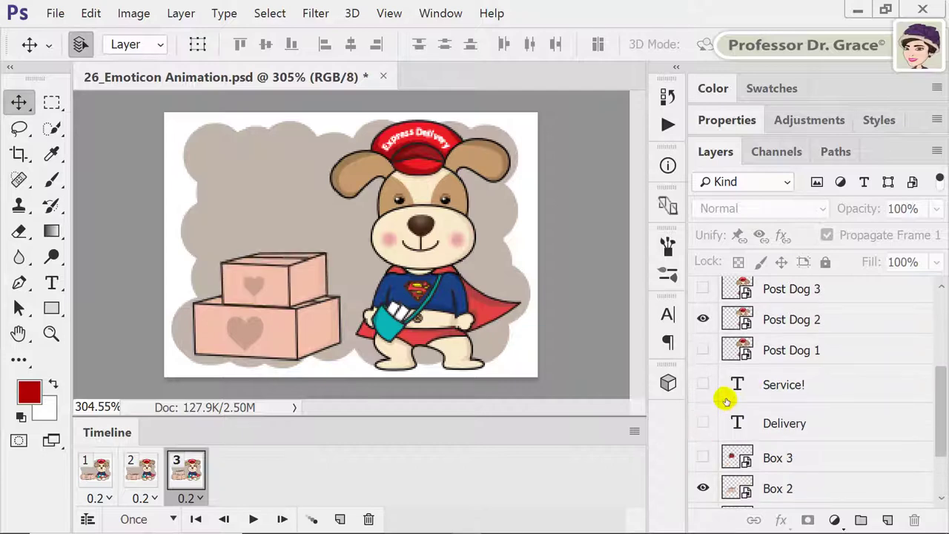
pyautogui.click(704, 350)
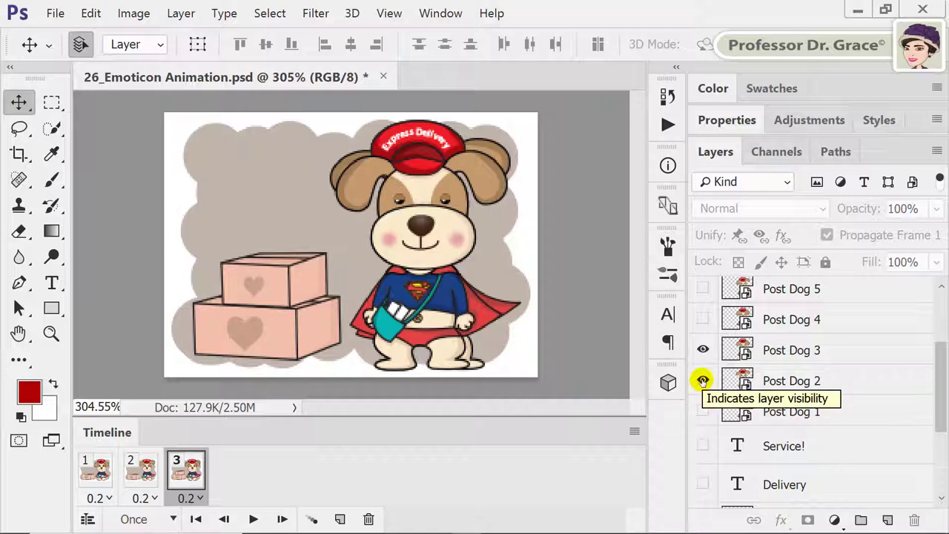
pyautogui.click(703, 381)
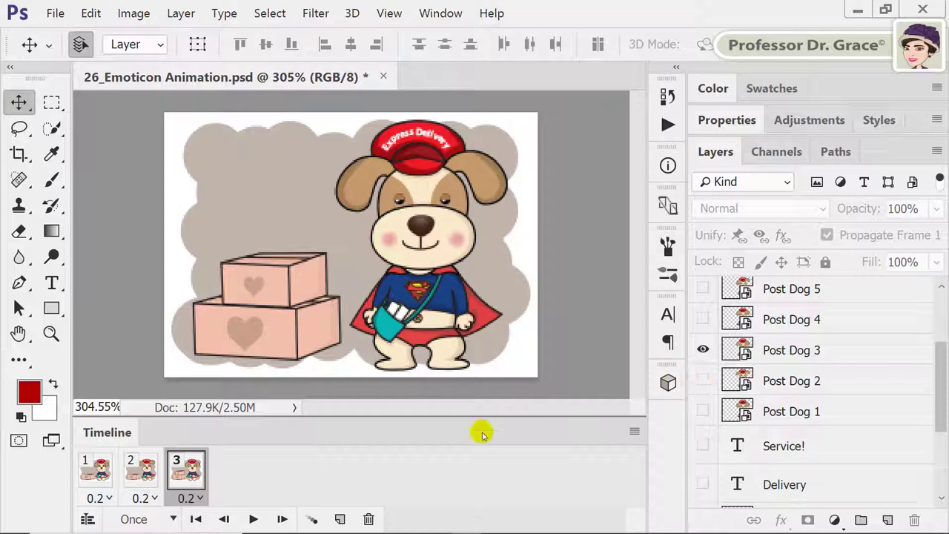
# Step: Add frame 4 showing Post Dog 4 instead of Post Dog 3
pyautogui.click(338, 519)
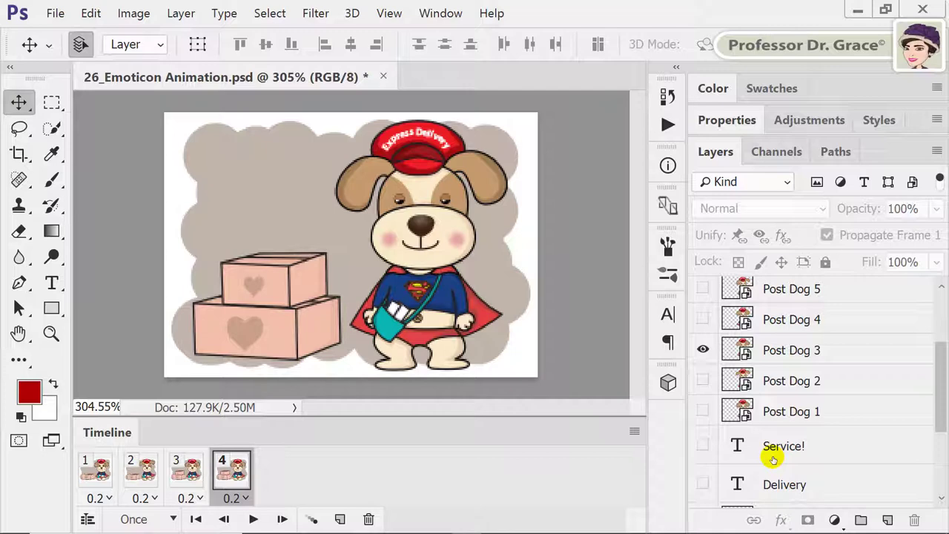
pyautogui.click(702, 319)
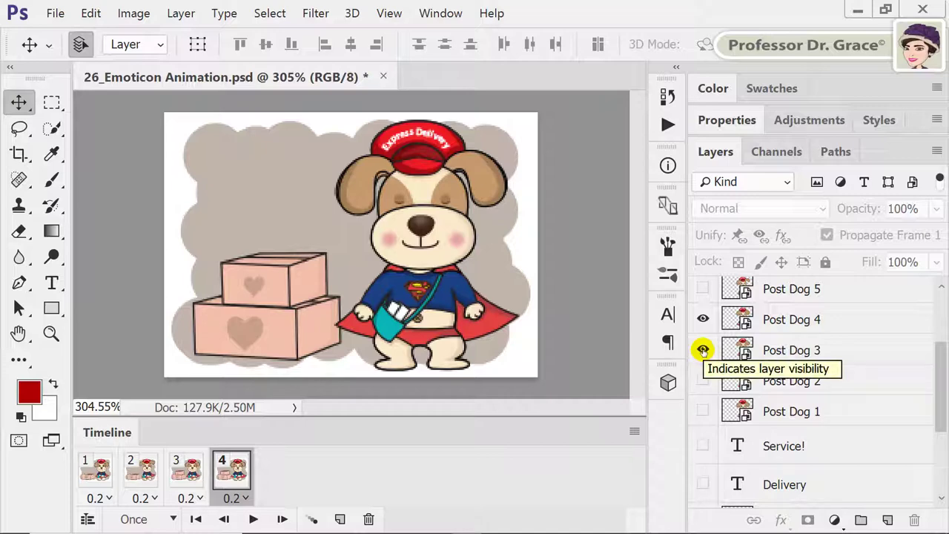
pyautogui.click(703, 350)
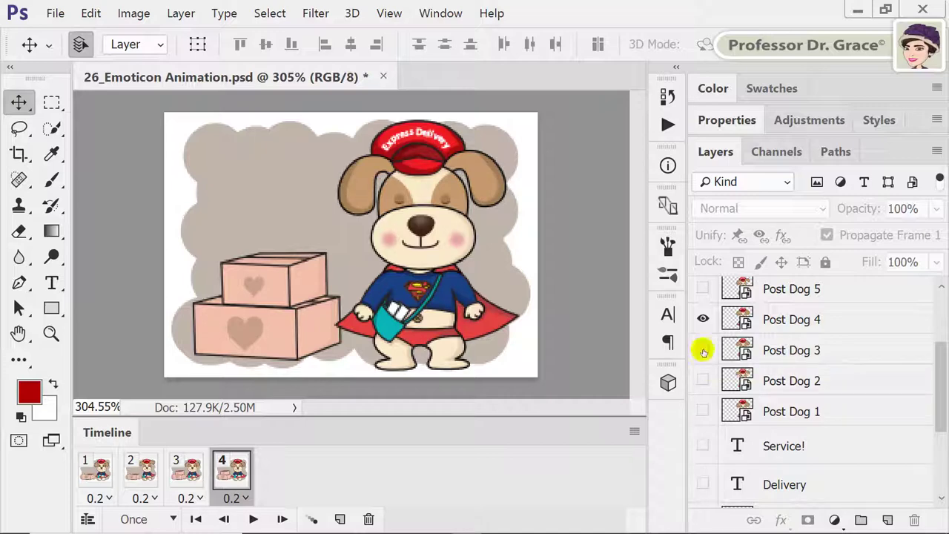
# Step: Add frame 5 showing the red gift box, Delivery text and Post Dog 5, hiding Post Dog 4
pyautogui.click(339, 519)
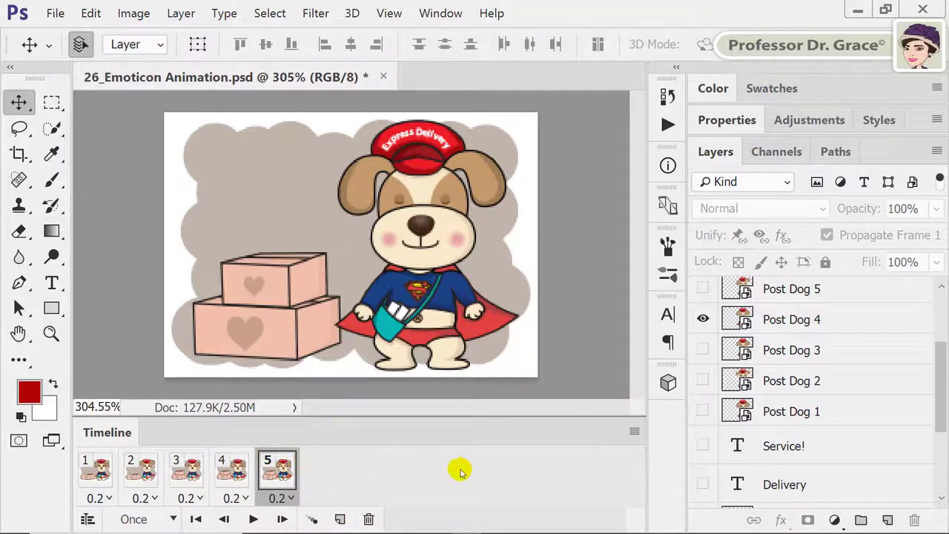
pyautogui.scroll(-1, 832, 428)
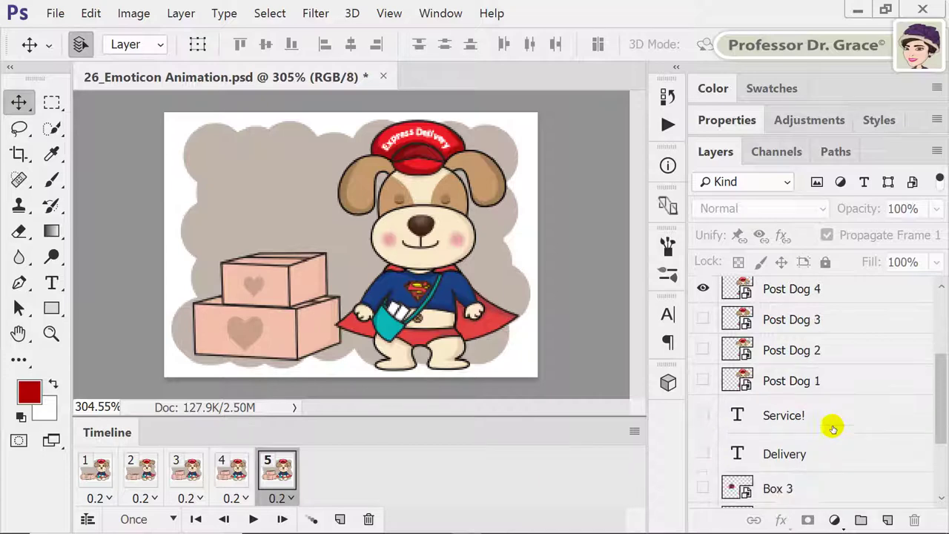
pyautogui.click(703, 488)
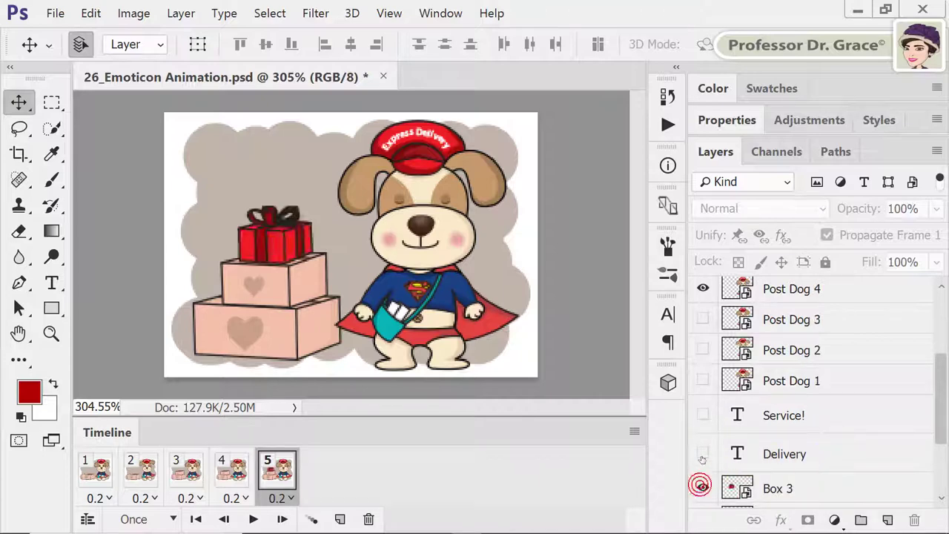
pyautogui.click(703, 453)
pyautogui.scroll(2, 731, 377)
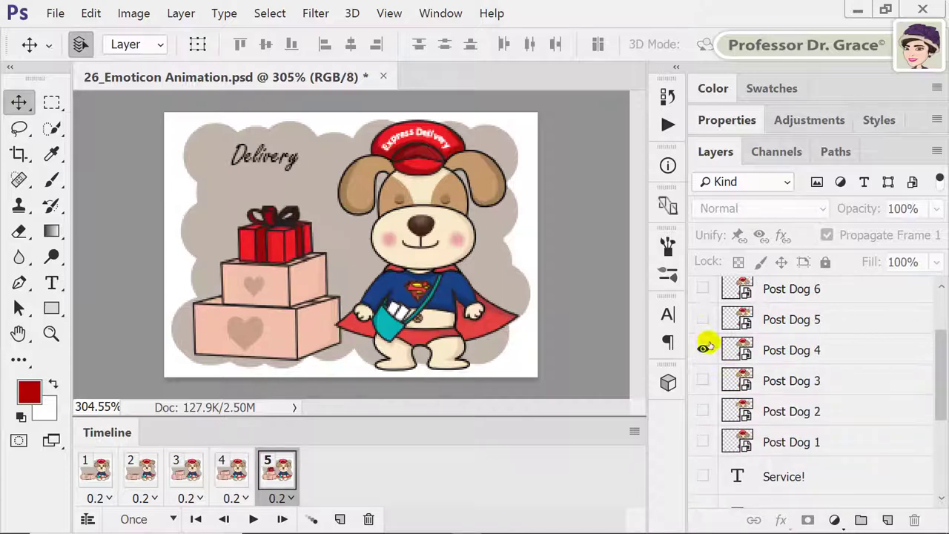
pyautogui.click(702, 320)
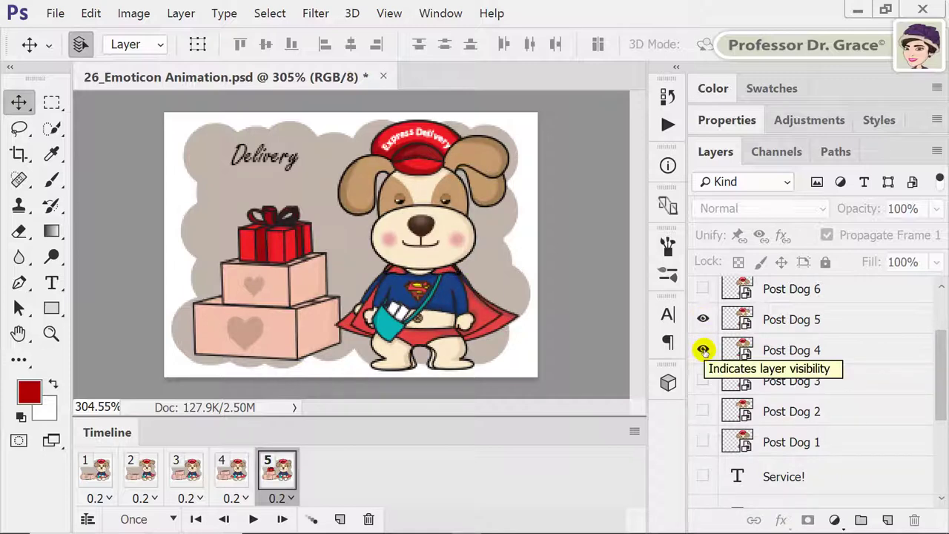
pyautogui.click(703, 349)
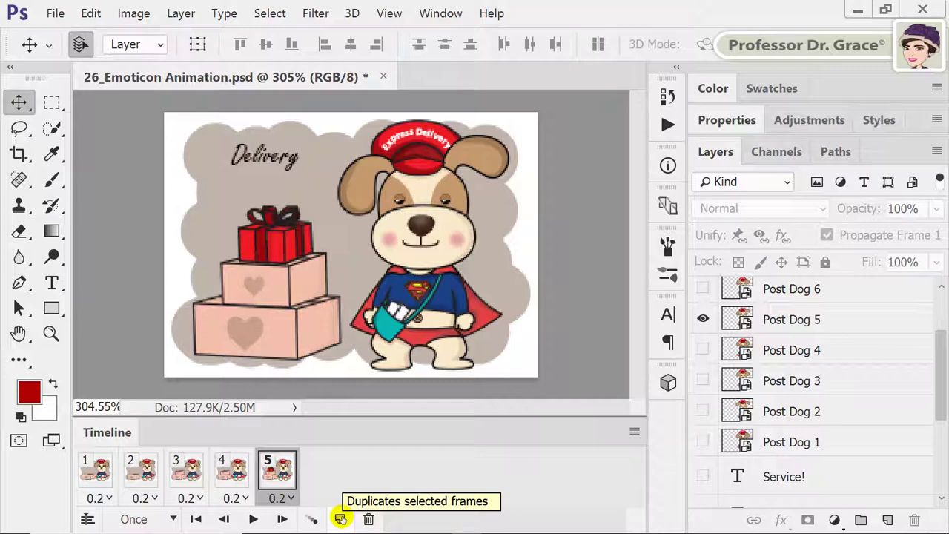
# Step: Add frame 6 showing the Service! text and Post Dog 6, hiding Post Dog 5
pyautogui.click(341, 518)
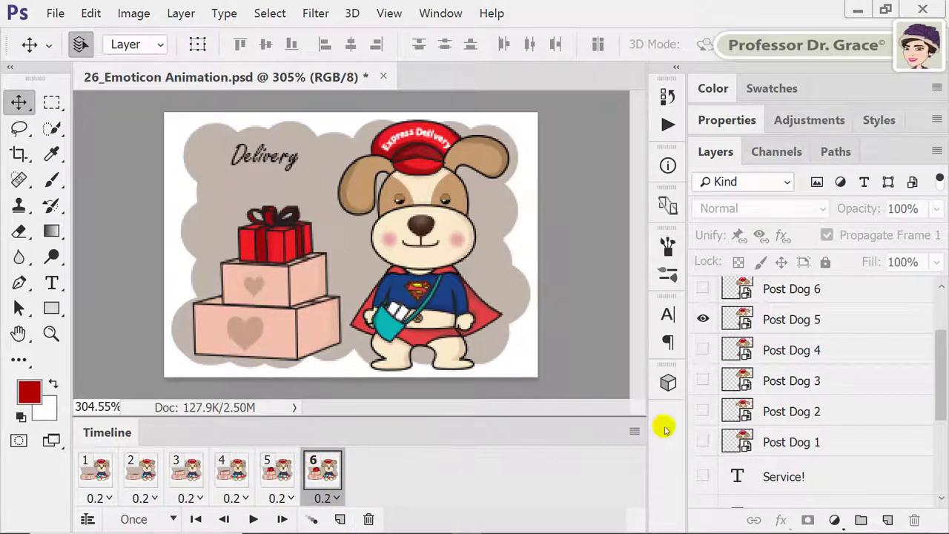
pyautogui.scroll(1, 725, 359)
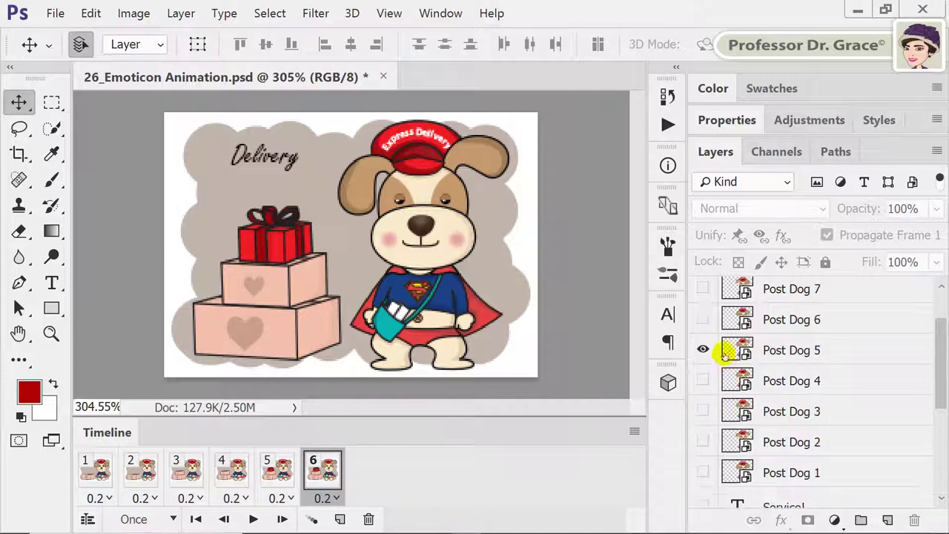
pyautogui.scroll(-2, 706, 400)
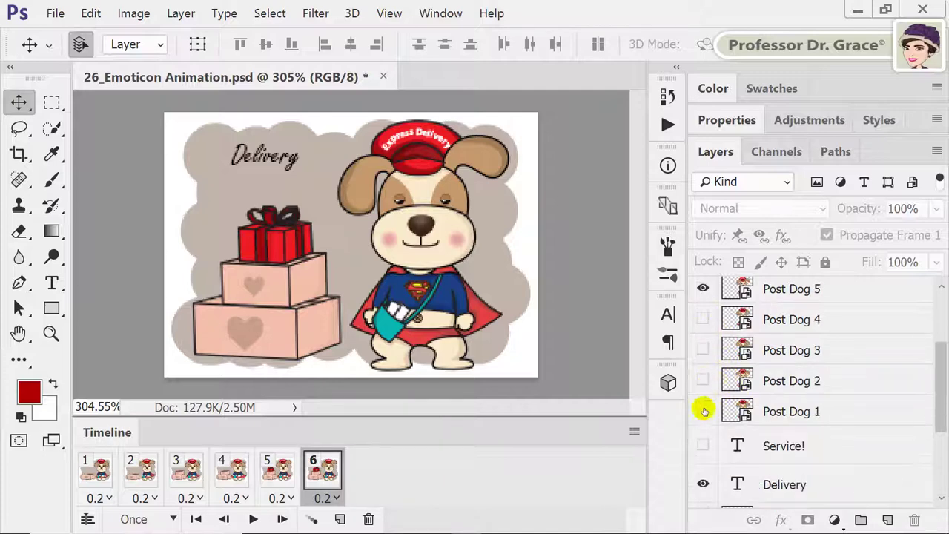
pyautogui.click(702, 445)
pyautogui.scroll(2, 700, 443)
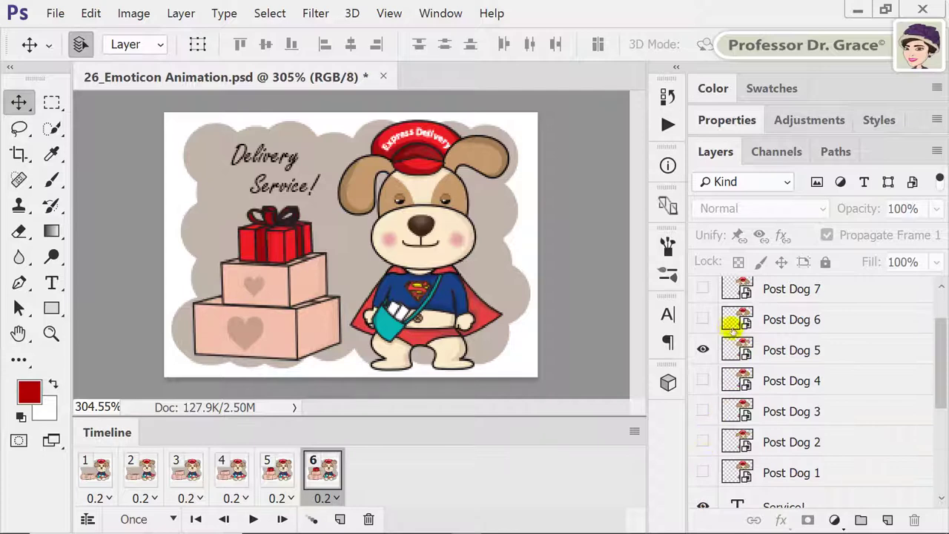
pyautogui.click(703, 319)
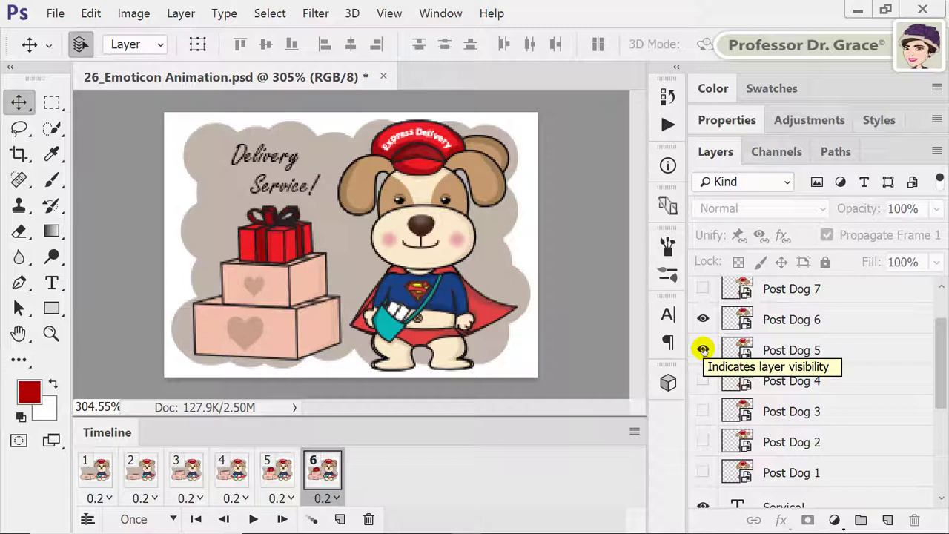
pyautogui.click(703, 348)
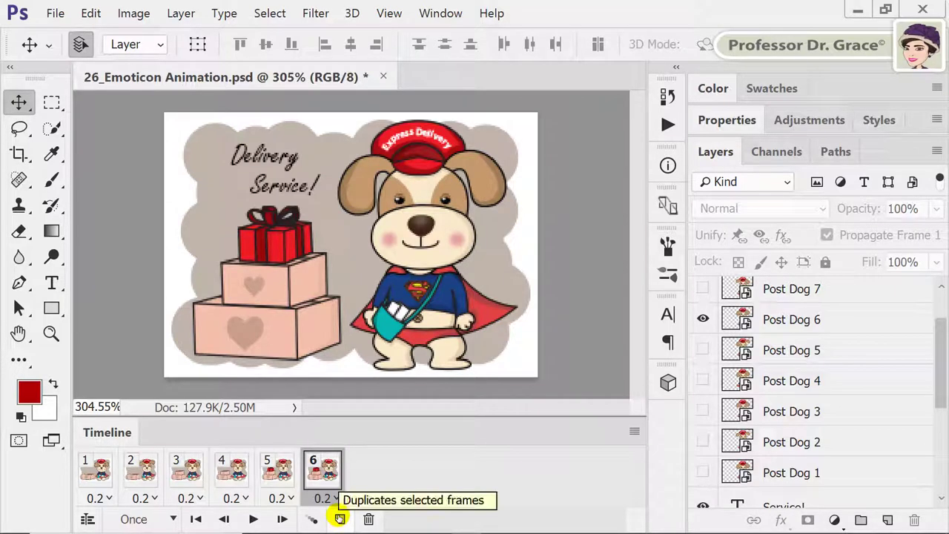
# Step: Add frame 7 showing Post Dog 7 instead of Post Dog 6
pyautogui.click(339, 519)
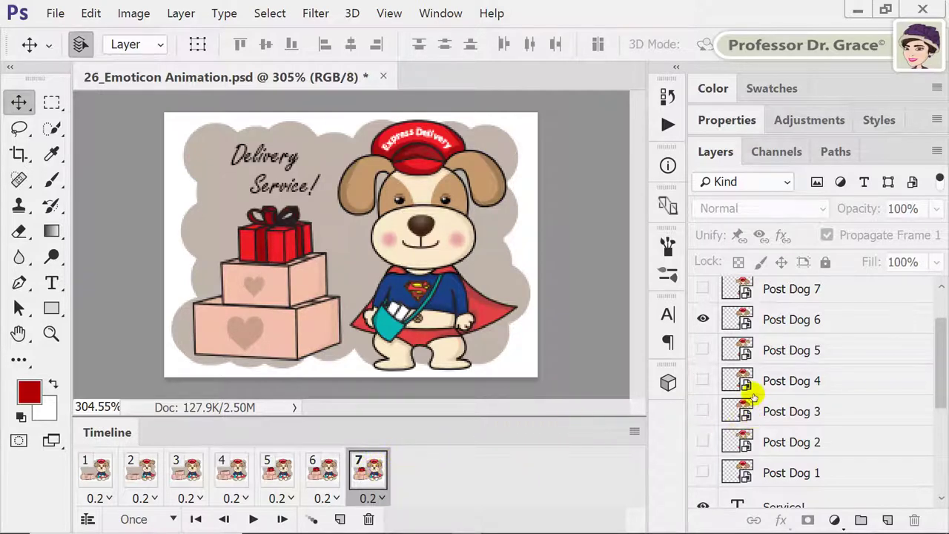
pyautogui.scroll(1, 748, 389)
pyautogui.click(703, 319)
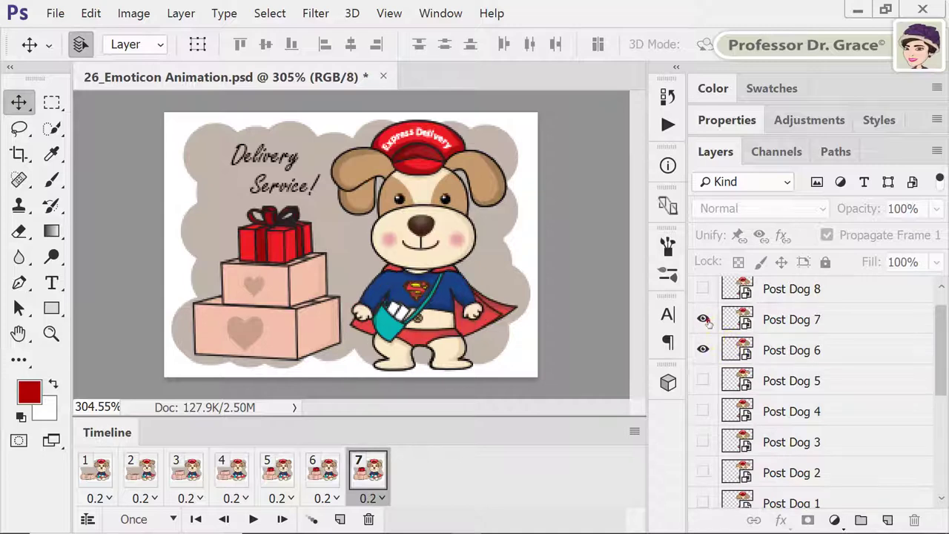
pyautogui.click(703, 348)
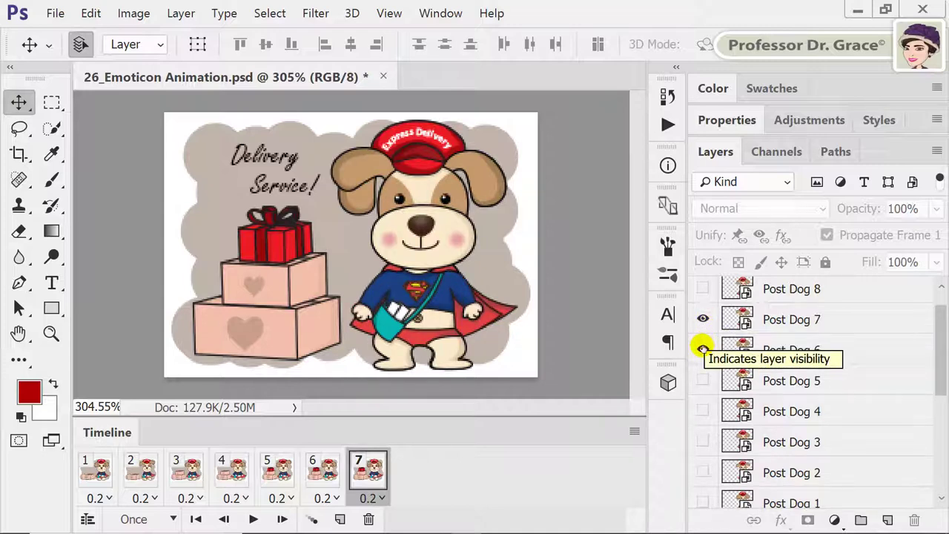
pyautogui.click(703, 348)
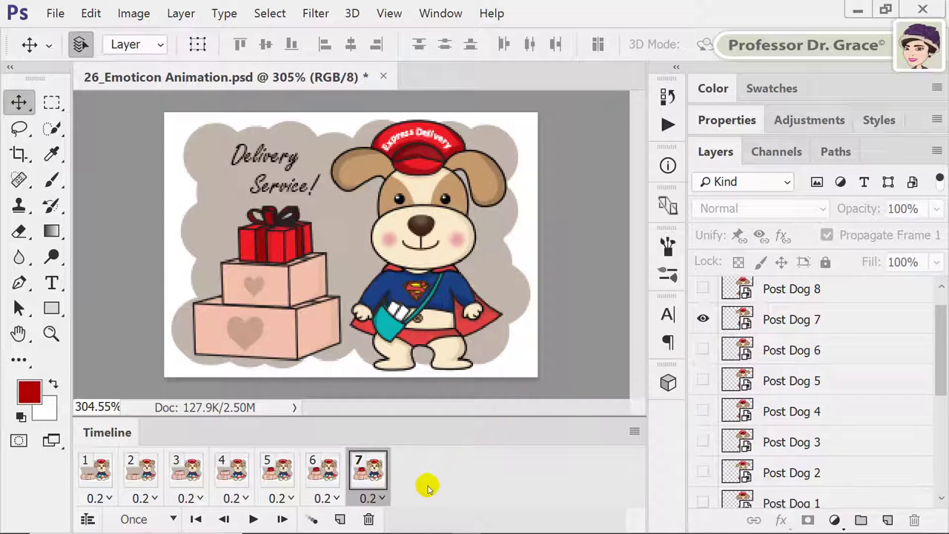
# Step: Add frame 8 with a Post Dog 9 layer copy, showing winking Post Dog 8 instead of Post Dog 7
pyautogui.click(339, 519)
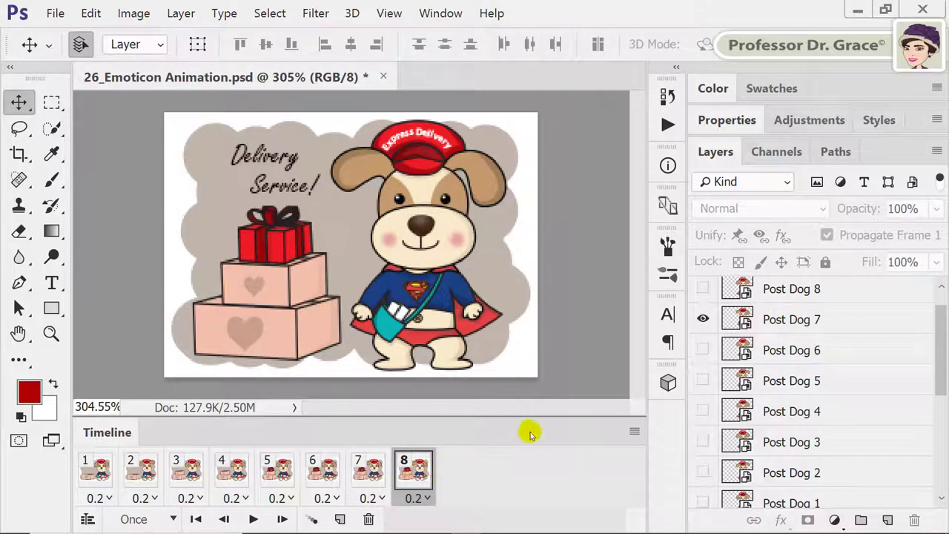
pyautogui.hotkey('ctrl', 'j')
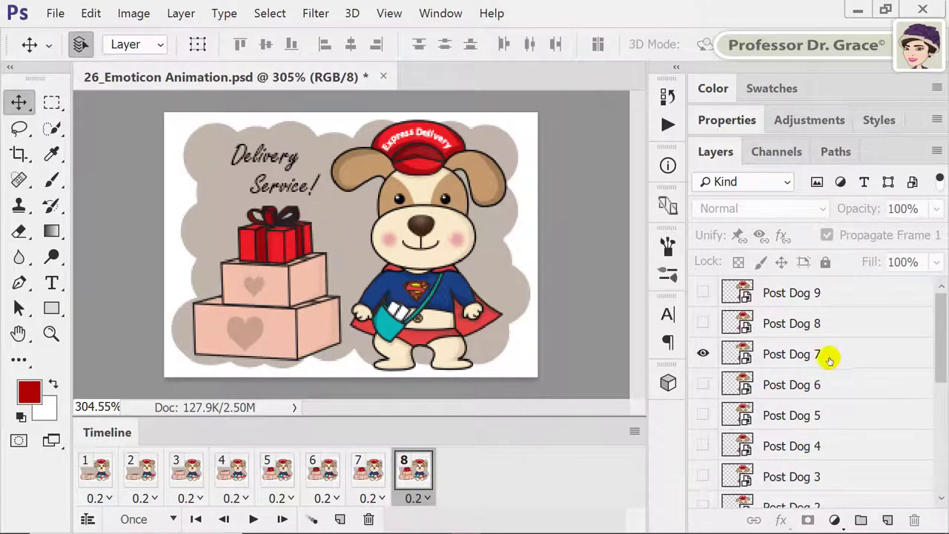
pyautogui.click(702, 323)
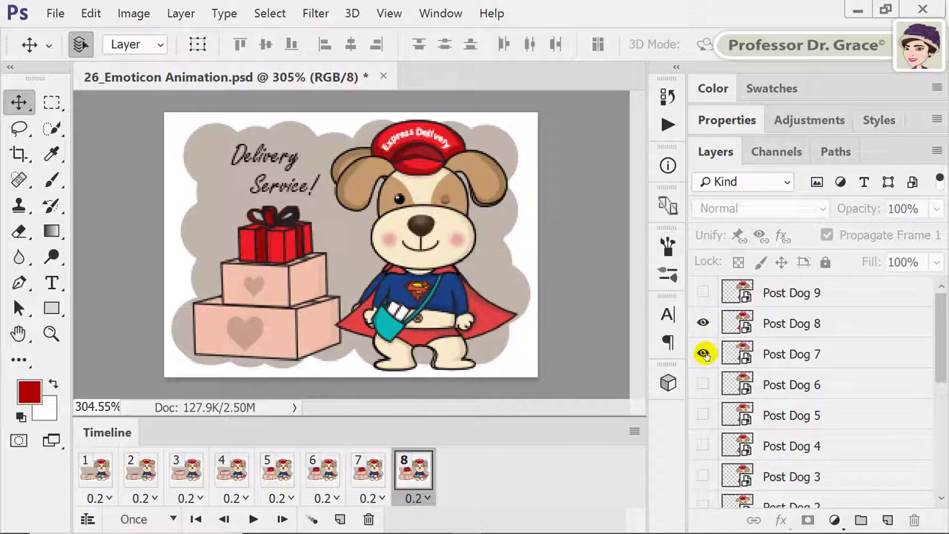
pyautogui.click(702, 354)
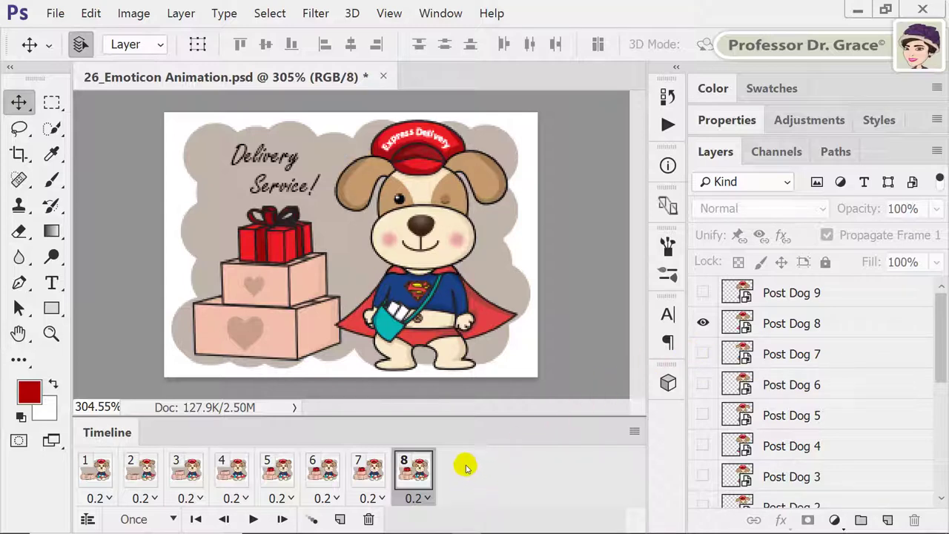
# Step: Add frame 9 showing Post Dog 9 with Post Dog 8 hidden
pyautogui.click(339, 519)
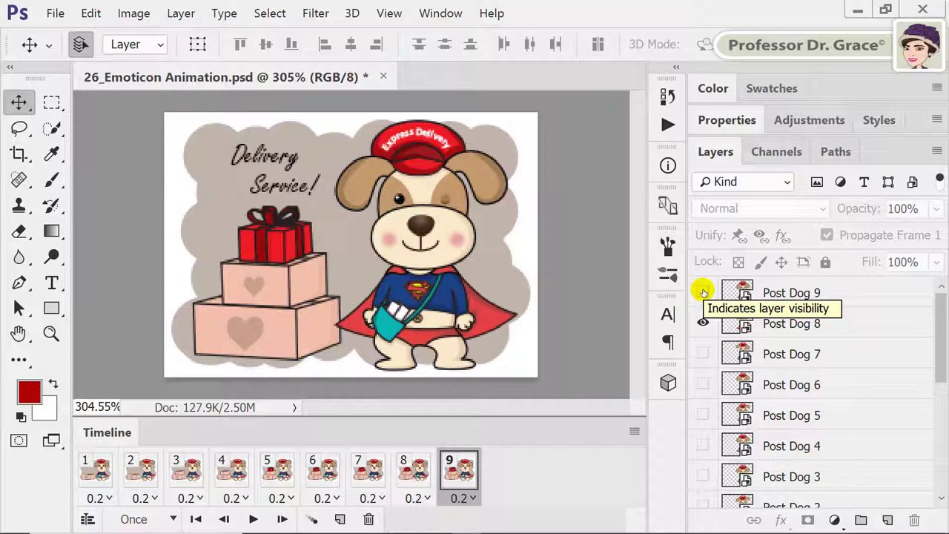
pyautogui.click(704, 292)
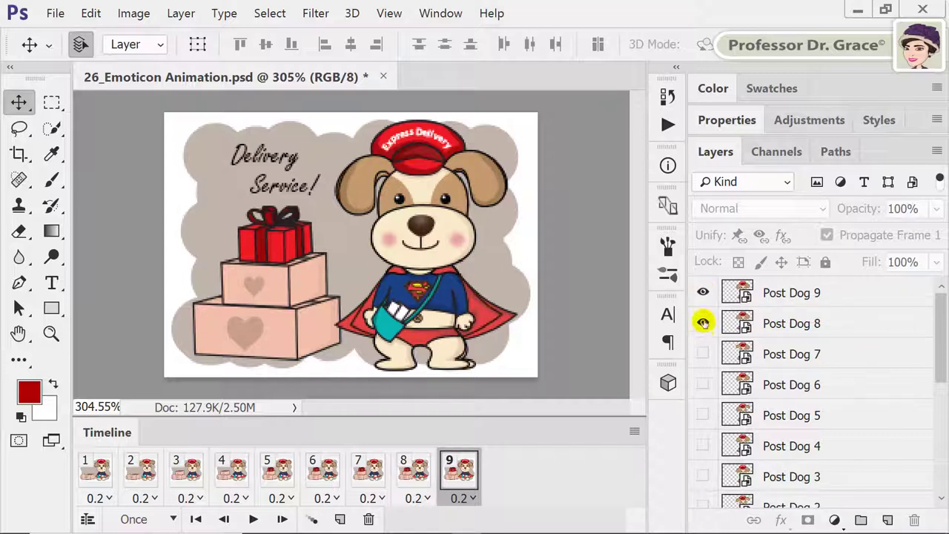
pyautogui.click(703, 323)
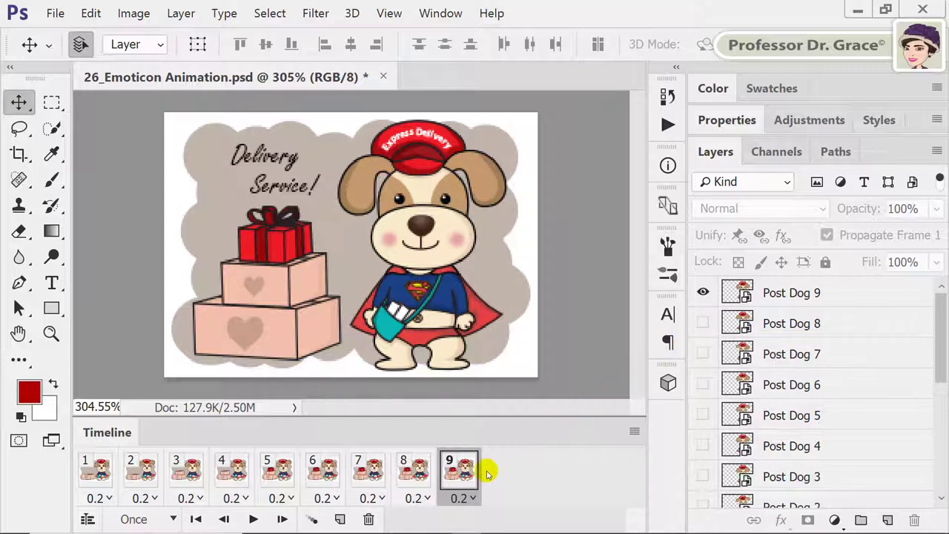
# Step: Give frame 8 a custom 0.8-second delay and frame 9 a 1.0-second delay
pyautogui.click(419, 498)
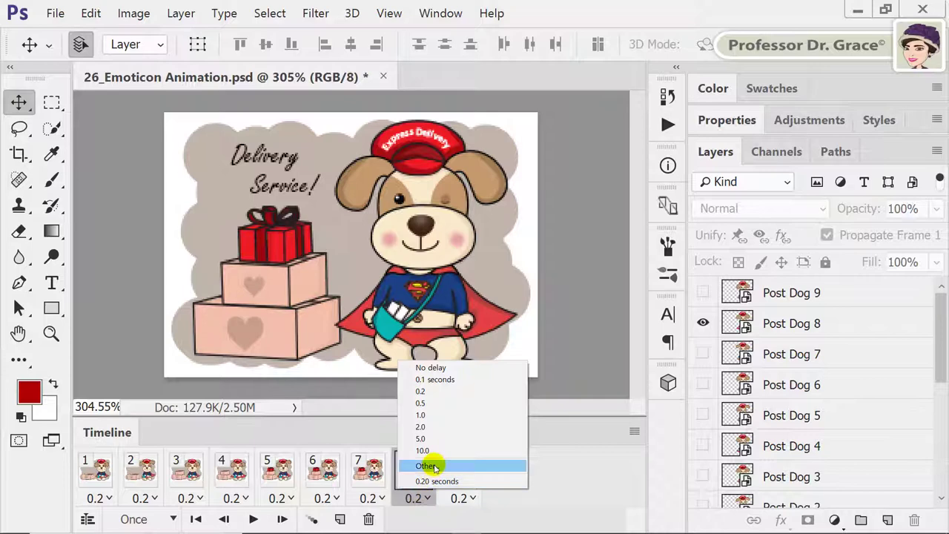
pyautogui.click(434, 467)
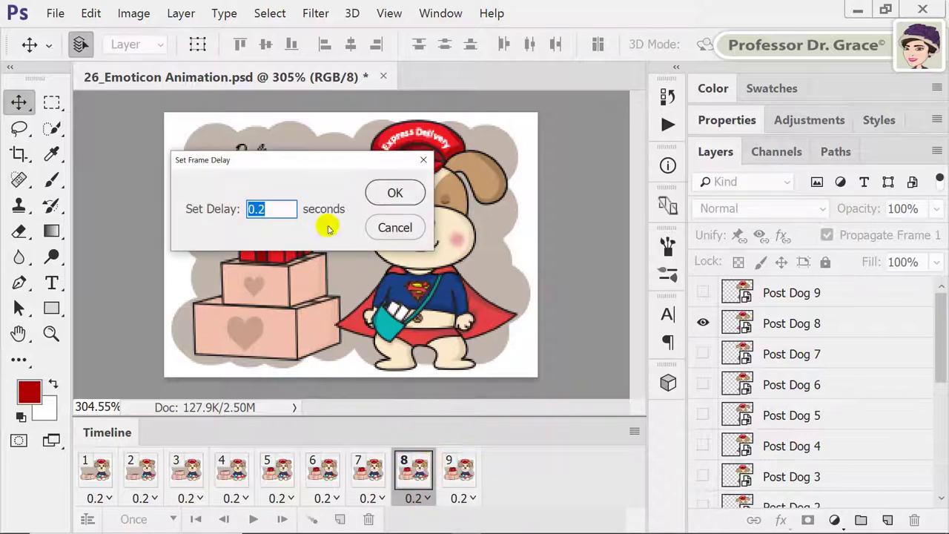
pyautogui.moveTo(300, 160); pyautogui.dragTo(344, 187)
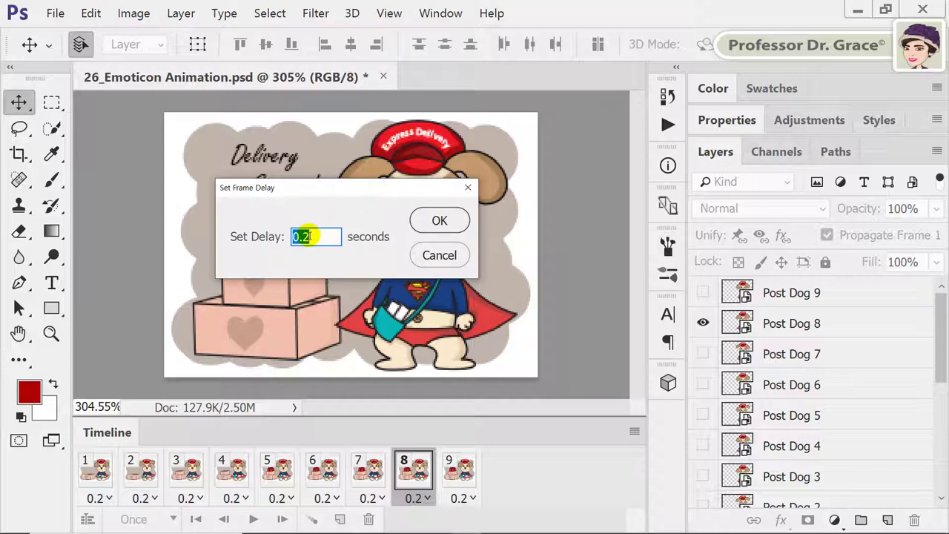
pyautogui.write('0')
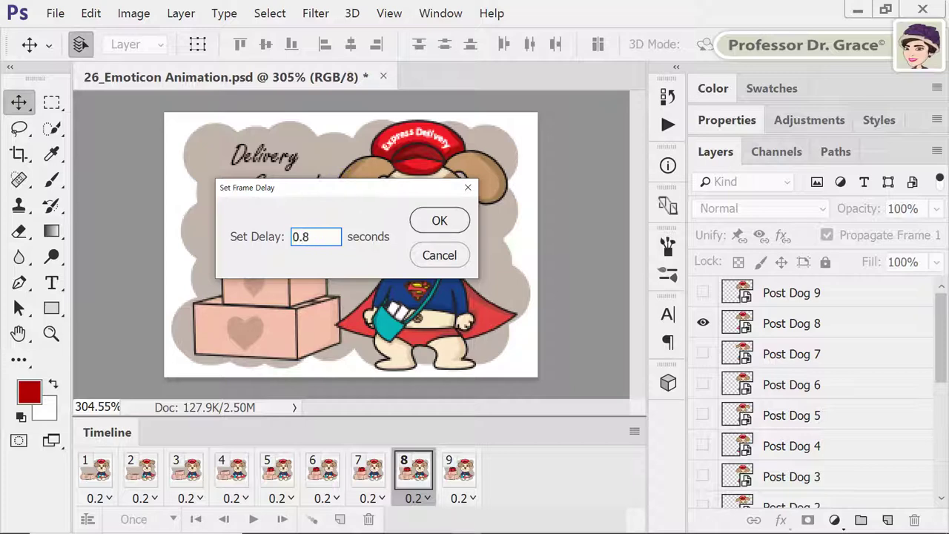
pyautogui.click(440, 220)
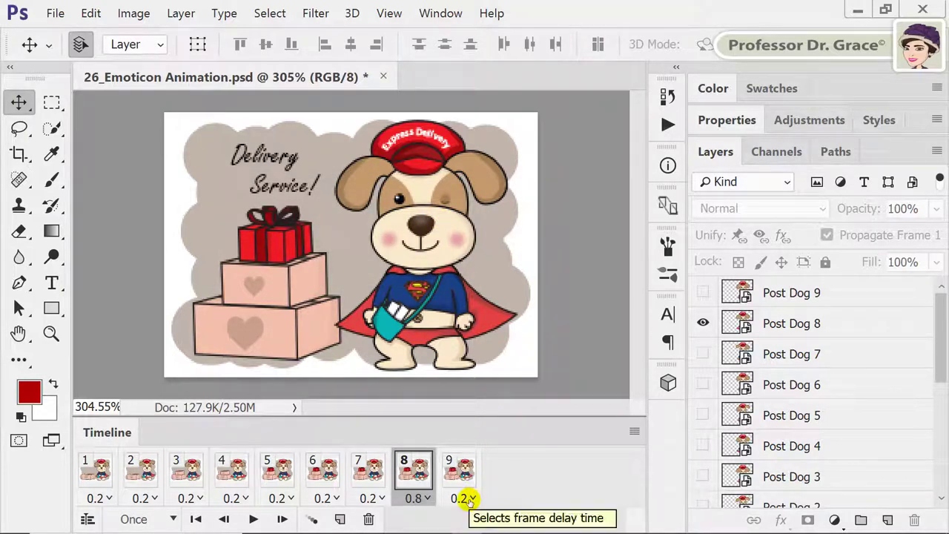
pyautogui.click(472, 500)
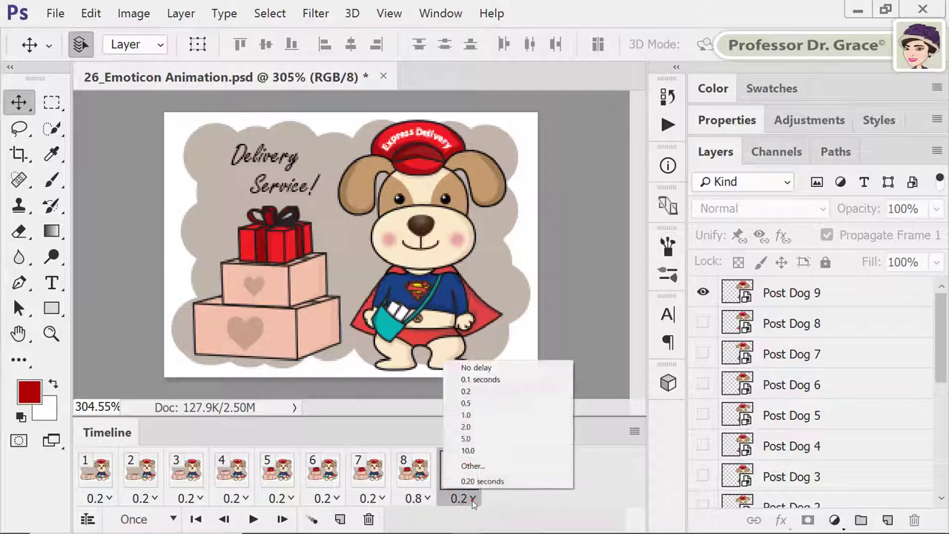
pyautogui.click(487, 417)
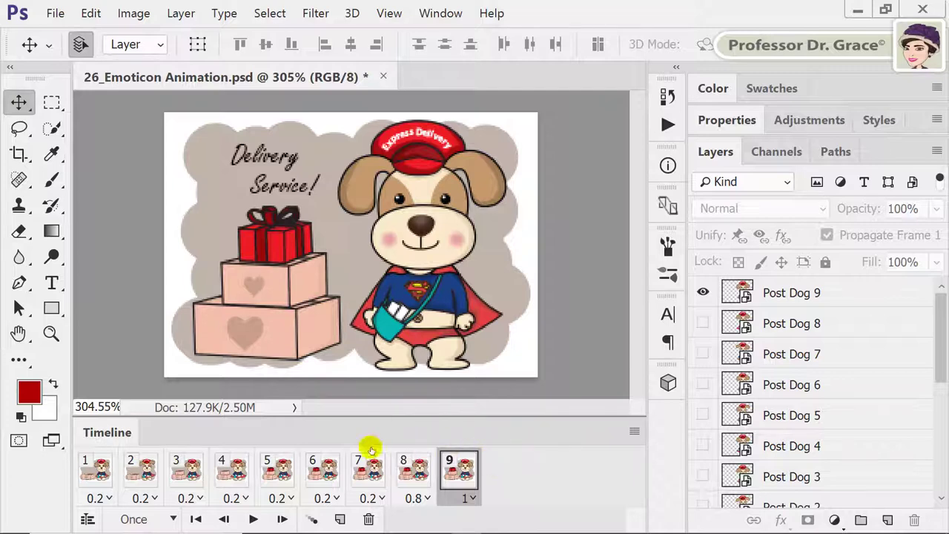
# Step: Set the animation looping to Forever and play it through once to check frame timing
pyautogui.click(169, 519)
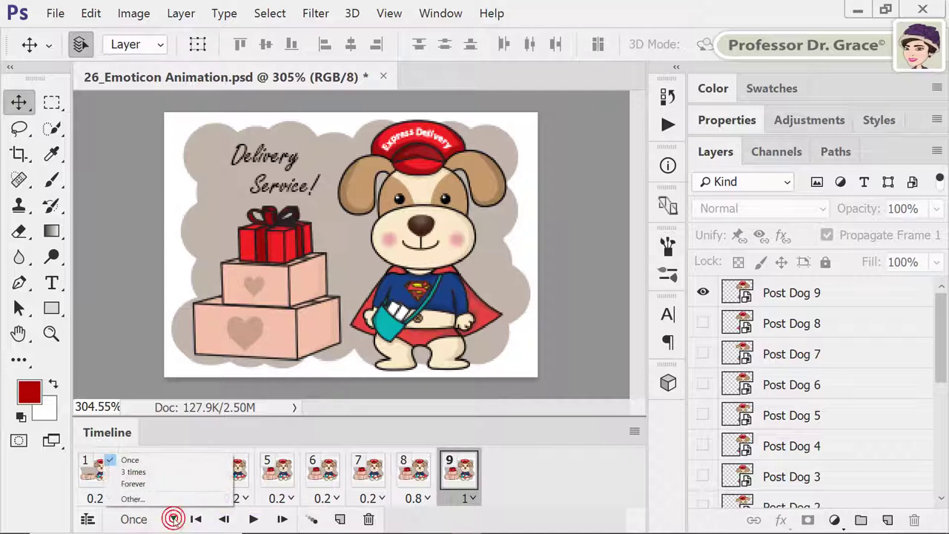
pyautogui.click(157, 484)
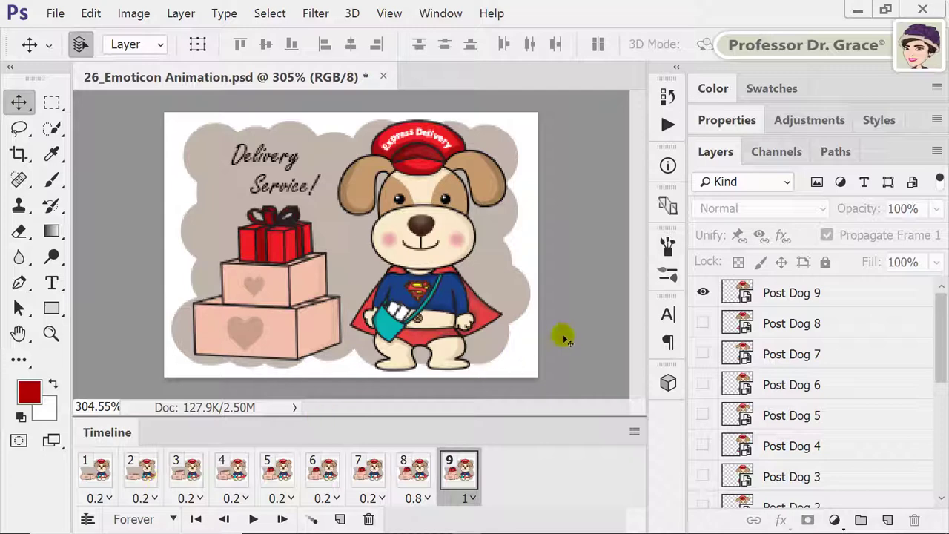
pyautogui.press('space')
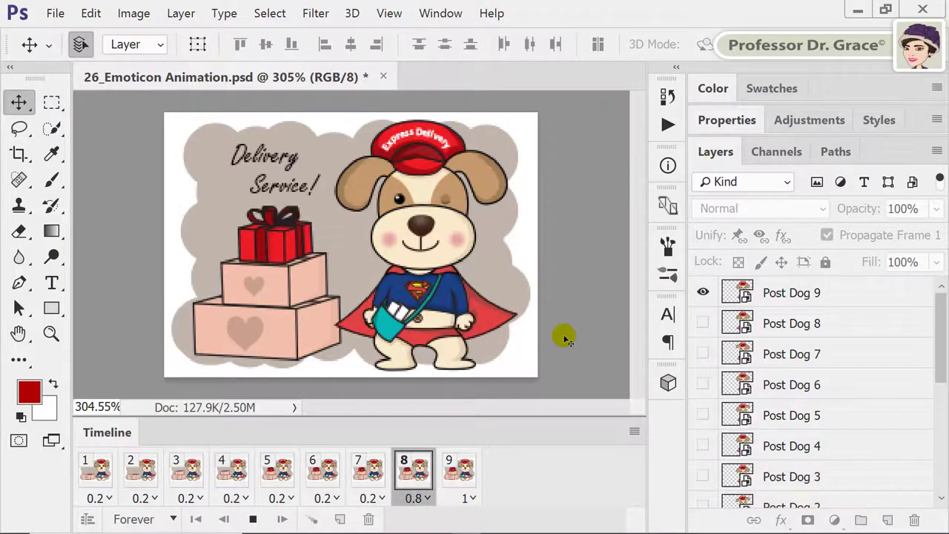
pyautogui.press('space')
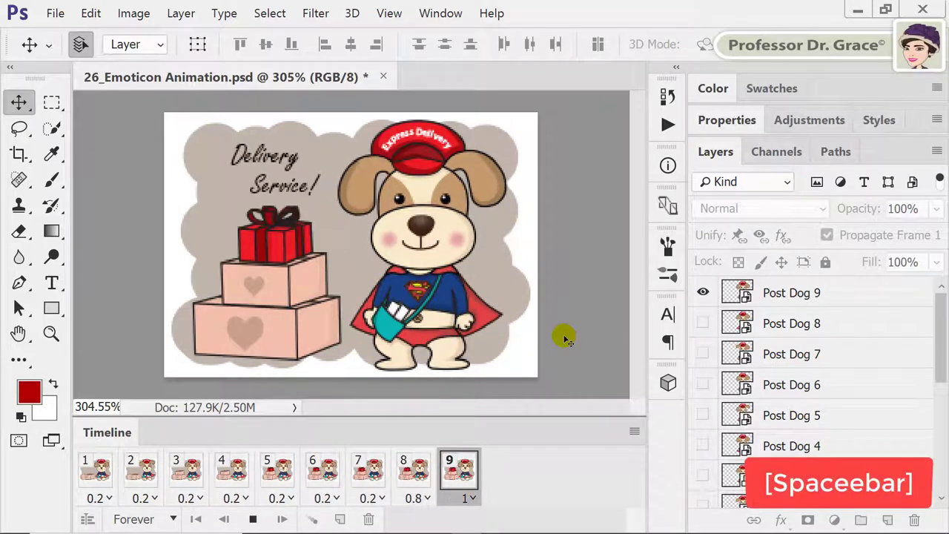
pyautogui.press('space')
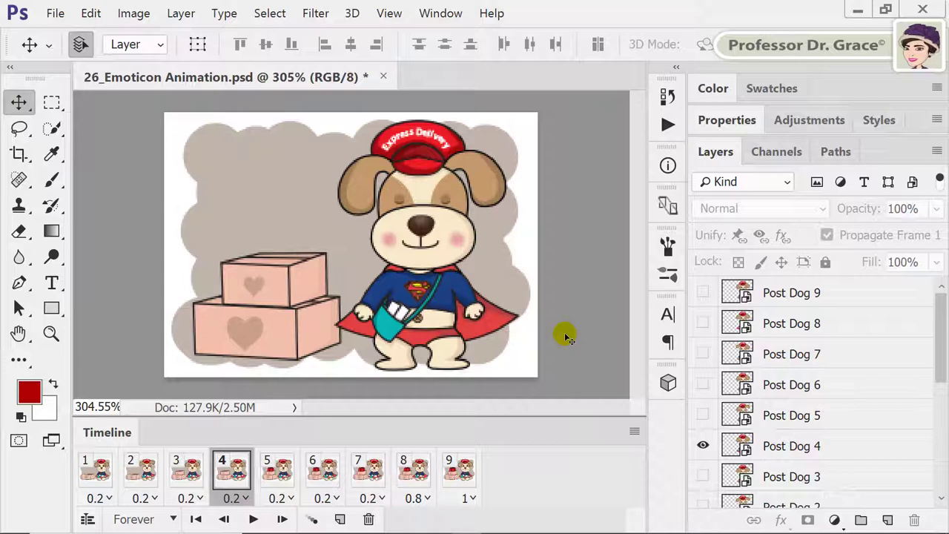
pyautogui.scroll(-5, 860, 381)
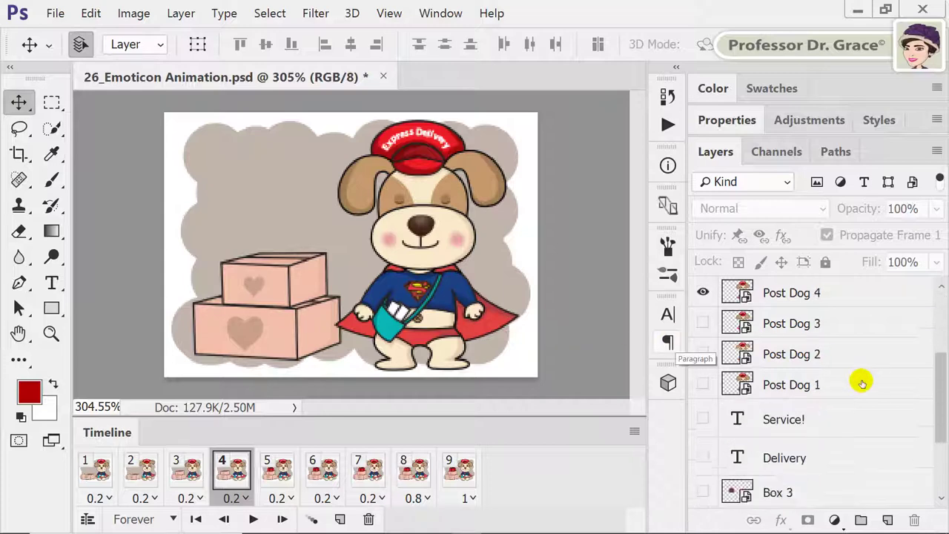
pyautogui.scroll(-2, 861, 383)
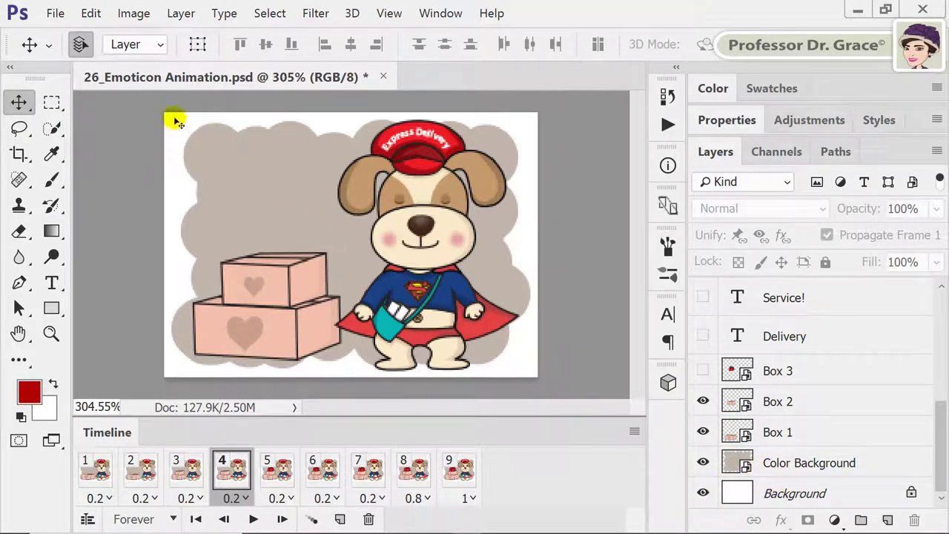
# Step: Open the Save for Web (Legacy) export dialog and move it slightly aside
pyautogui.click(56, 13)
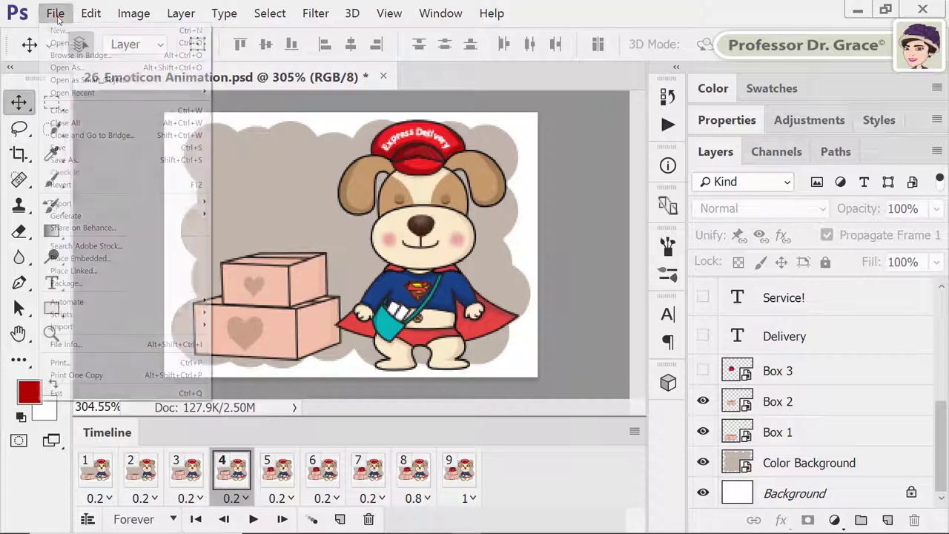
pyautogui.moveTo(87, 205)
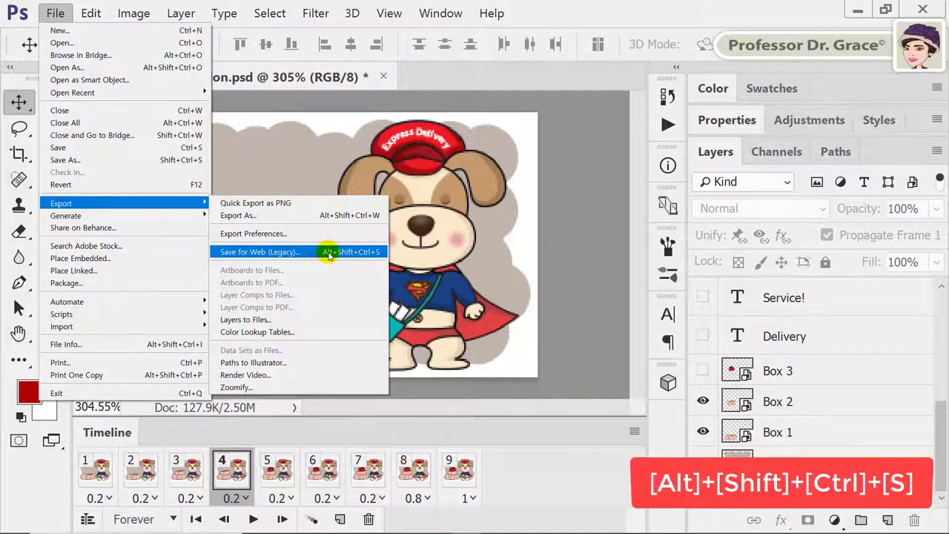
pyautogui.click(375, 254)
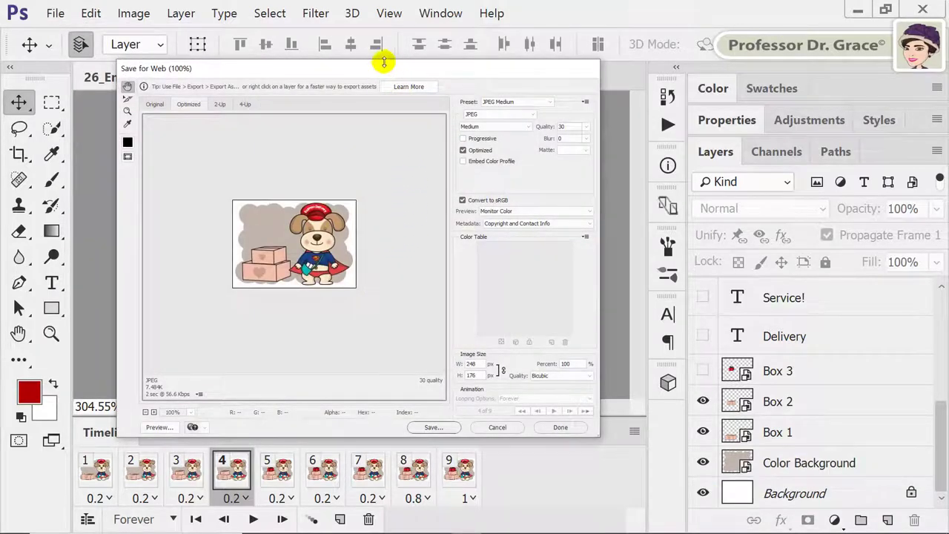
pyautogui.moveTo(380, 73); pyautogui.dragTo(404, 89)
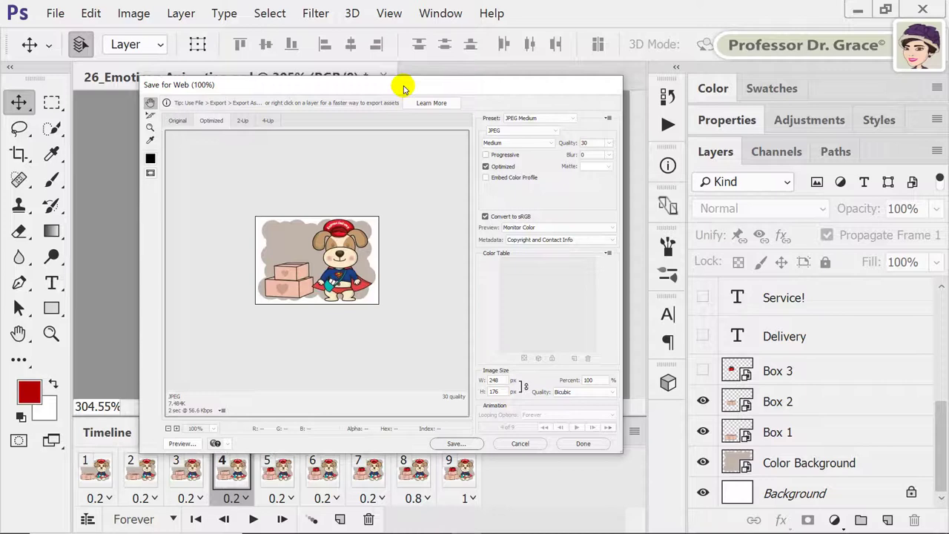
# Step: Export as GIF with Transparency off, compared in the 2-Up preview
pyautogui.click(539, 130)
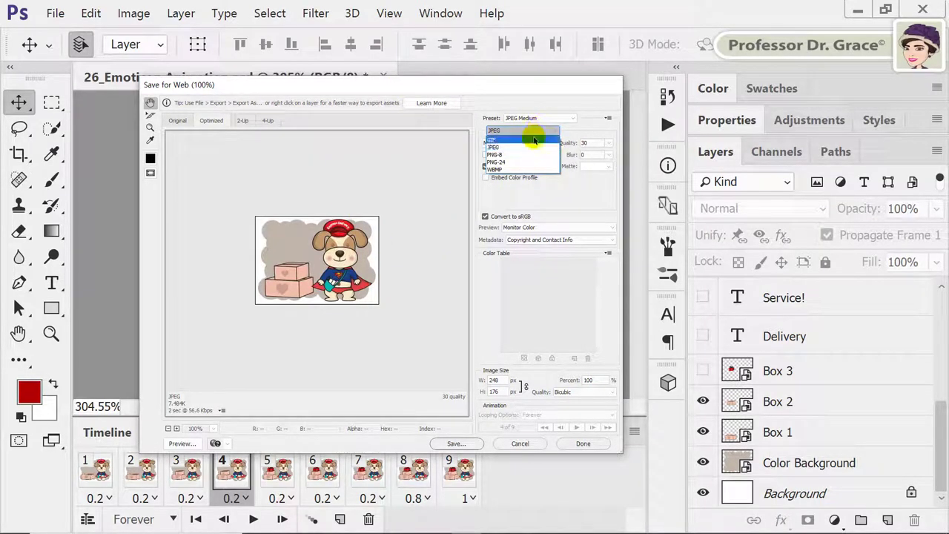
pyautogui.click(532, 141)
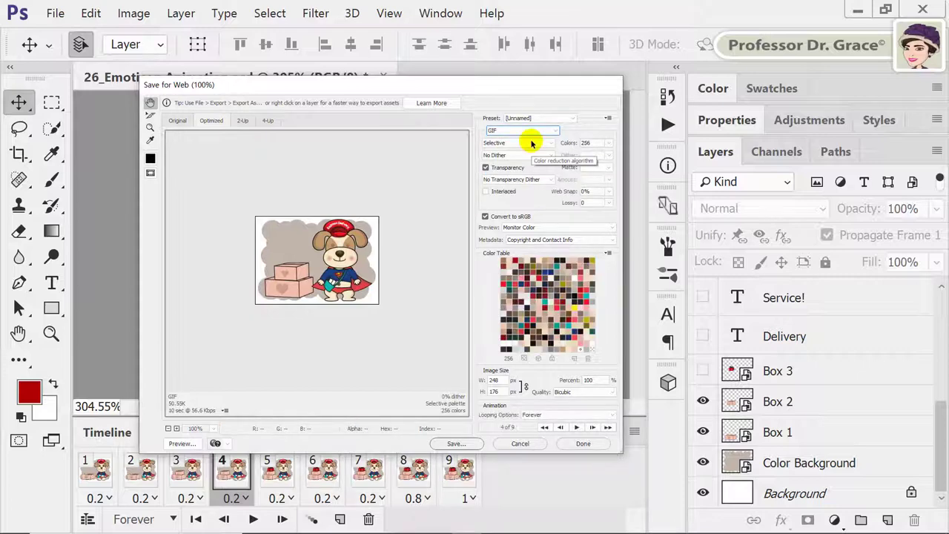
pyautogui.click(485, 168)
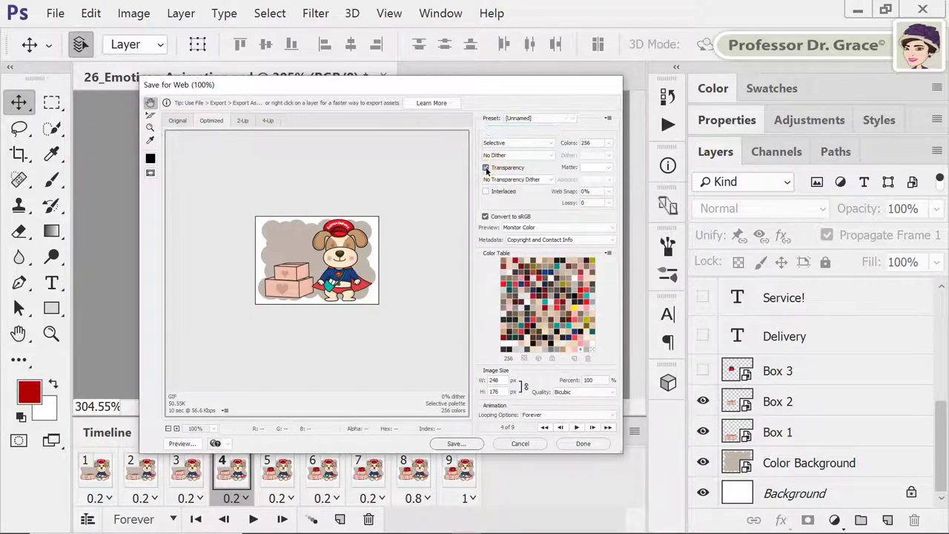
pyautogui.click(485, 168)
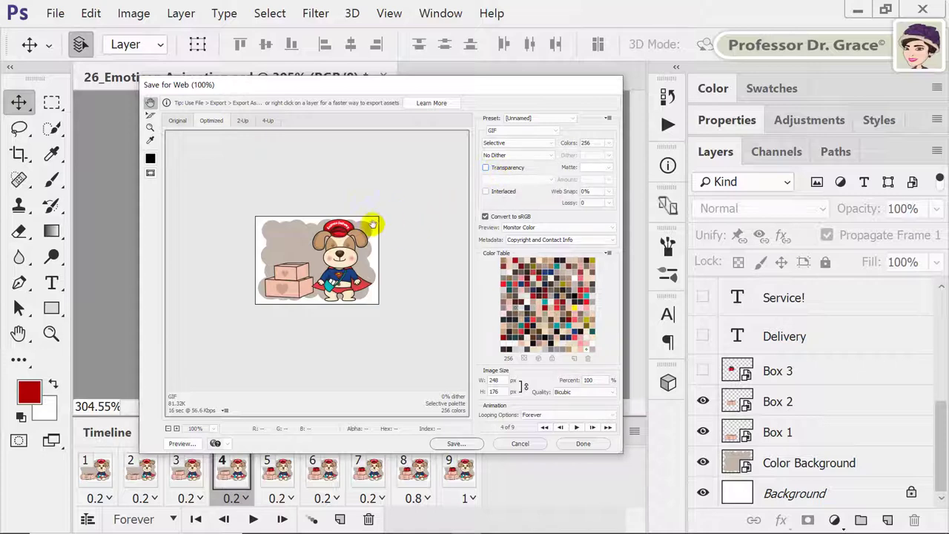
pyautogui.click(241, 122)
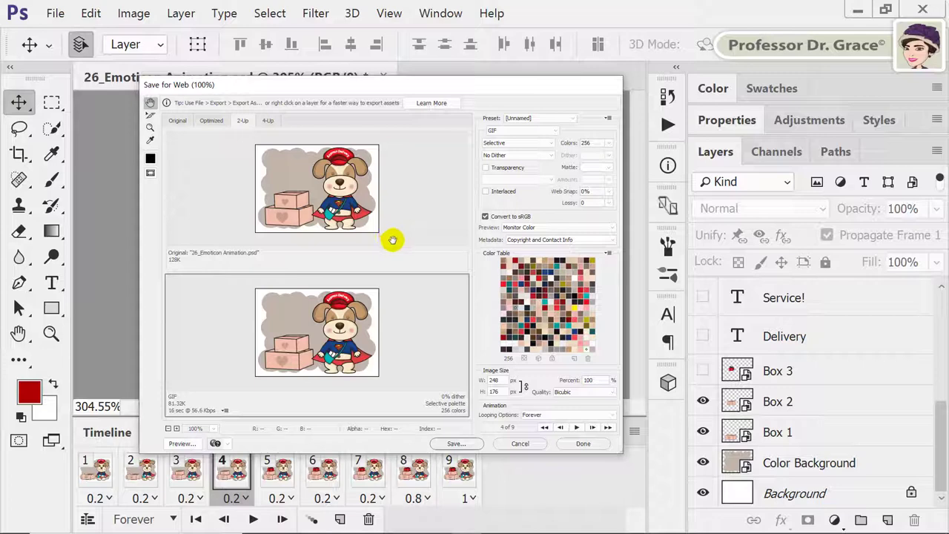
# Step: Save the GIF with background to the Photoshop folder as Dog-with-Bg.gif
pyautogui.click(458, 443)
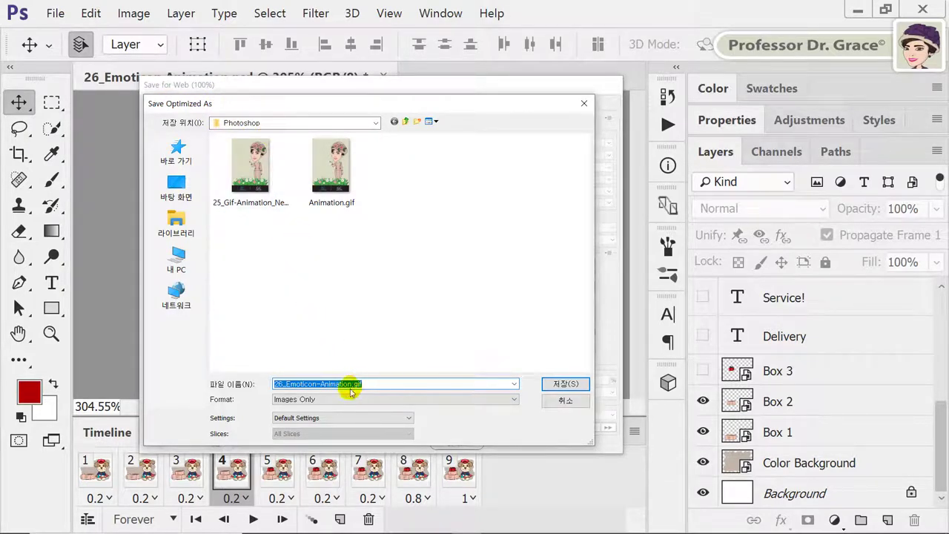
pyautogui.moveTo(352, 385); pyautogui.dragTo(267, 358)
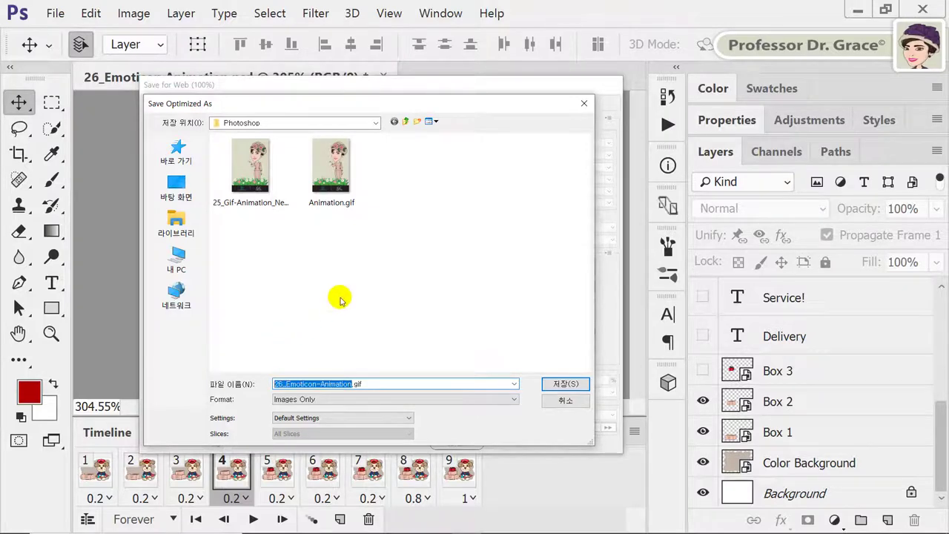
pyautogui.write('D')
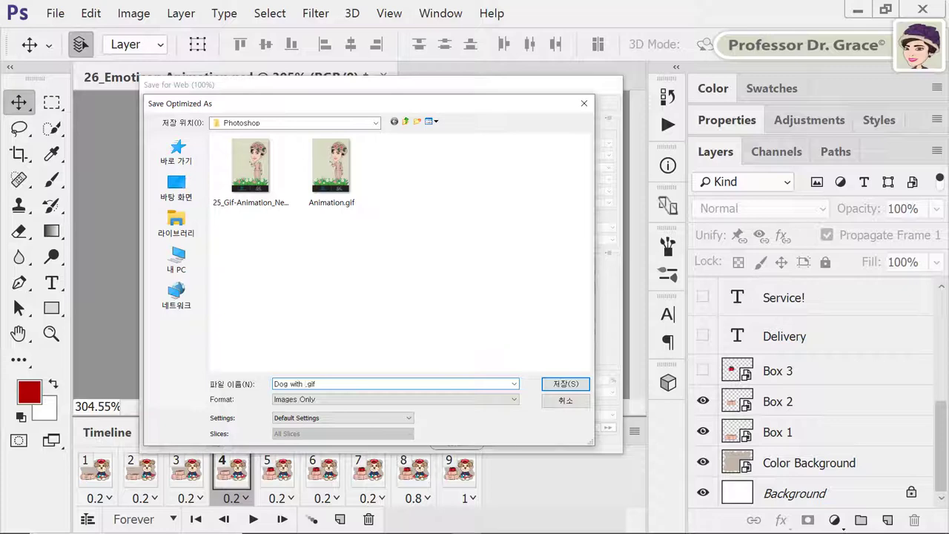
pyautogui.write('og with Bo')
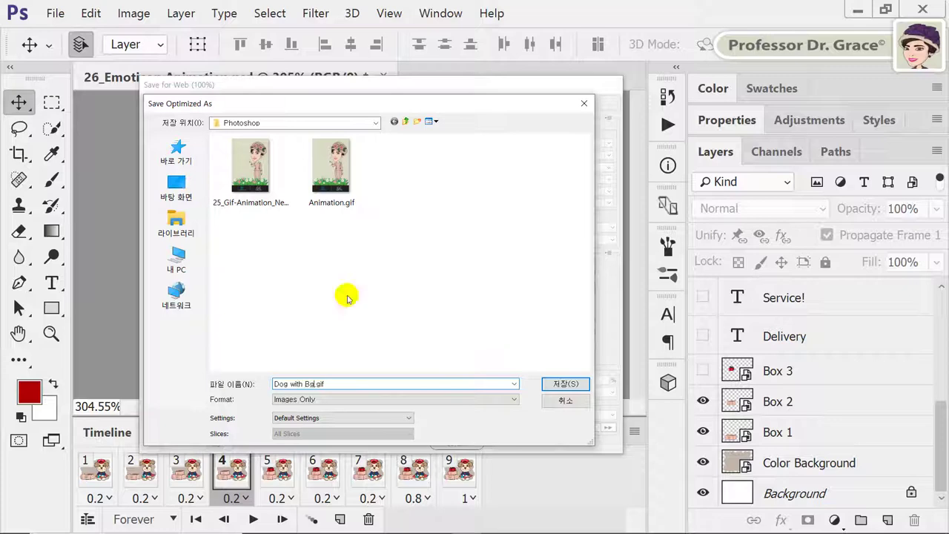
pyautogui.click(565, 384)
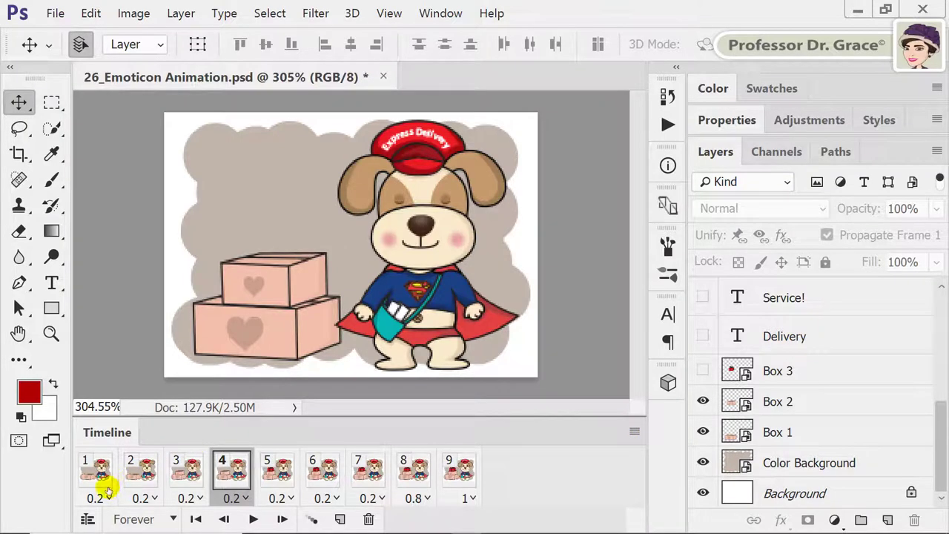
# Step: Hide the white Background layer in animation frames 1 through 4
pyautogui.click(98, 473)
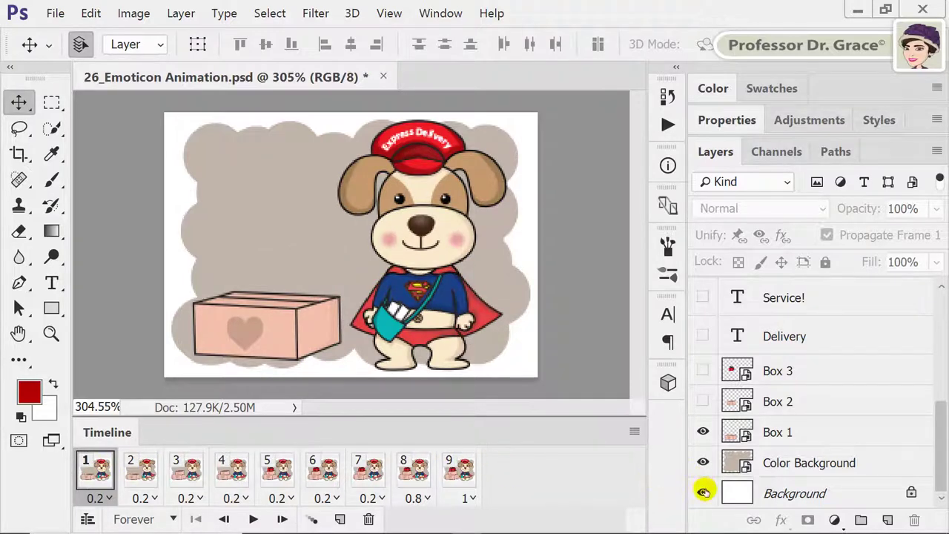
pyautogui.click(704, 491)
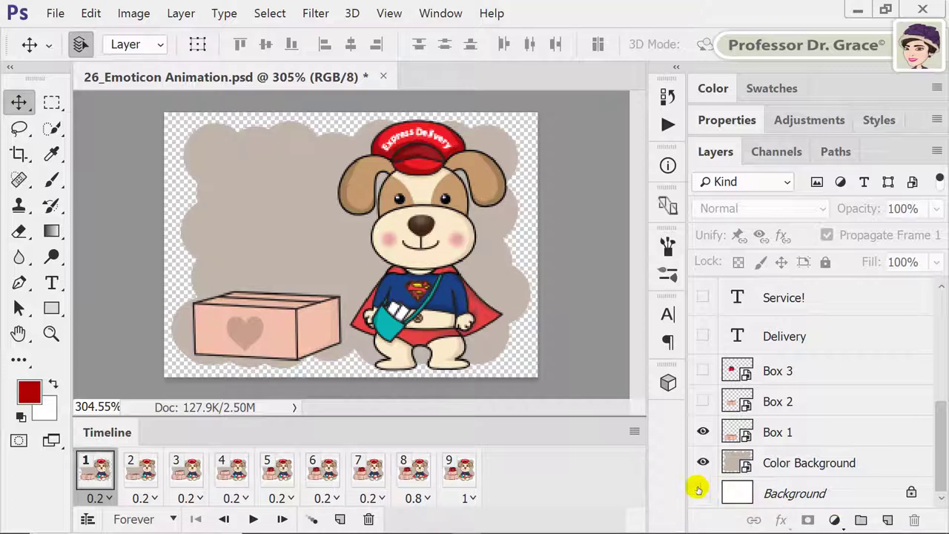
pyautogui.click(134, 471)
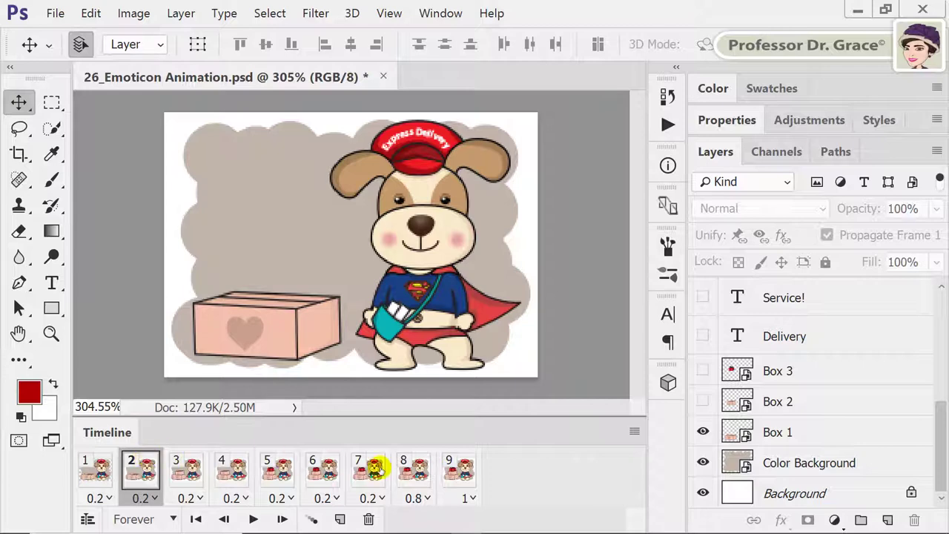
pyautogui.click(704, 492)
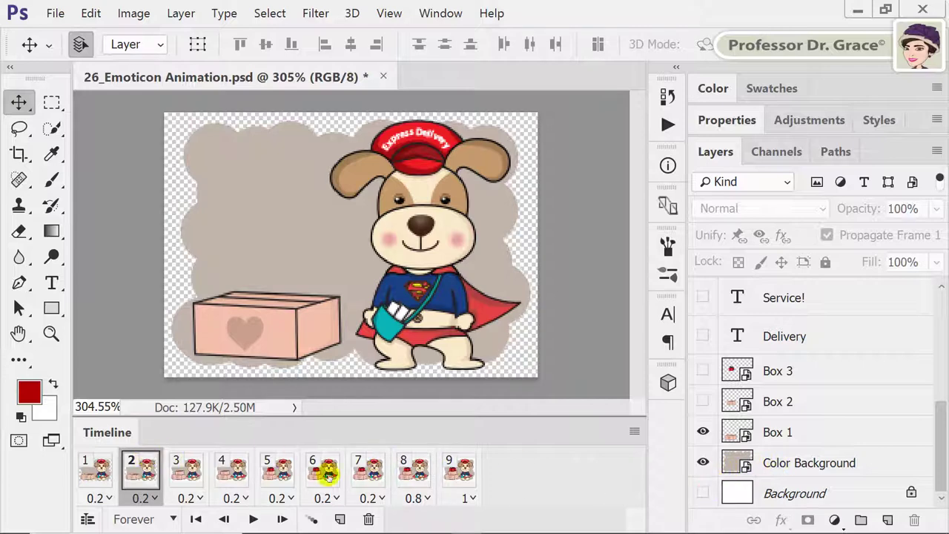
pyautogui.click(189, 473)
pyautogui.click(703, 492)
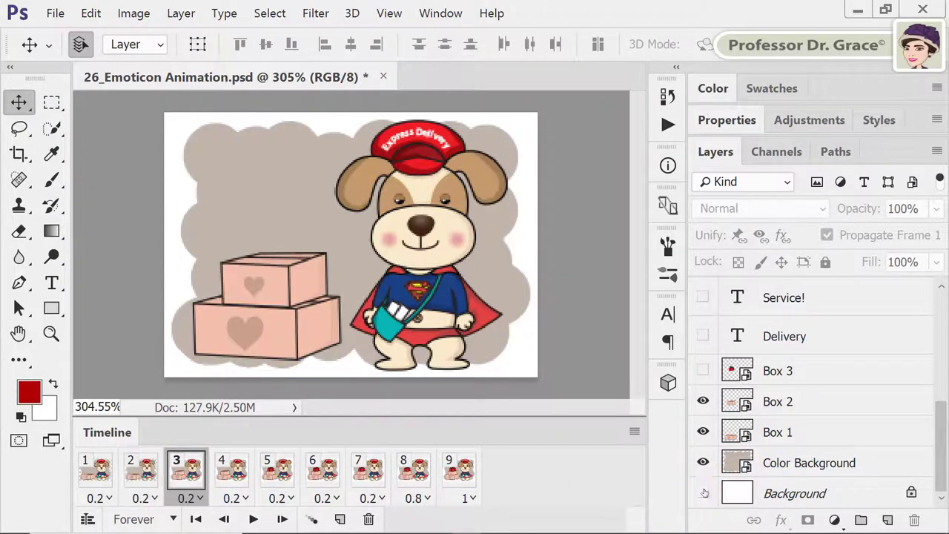
pyautogui.click(231, 470)
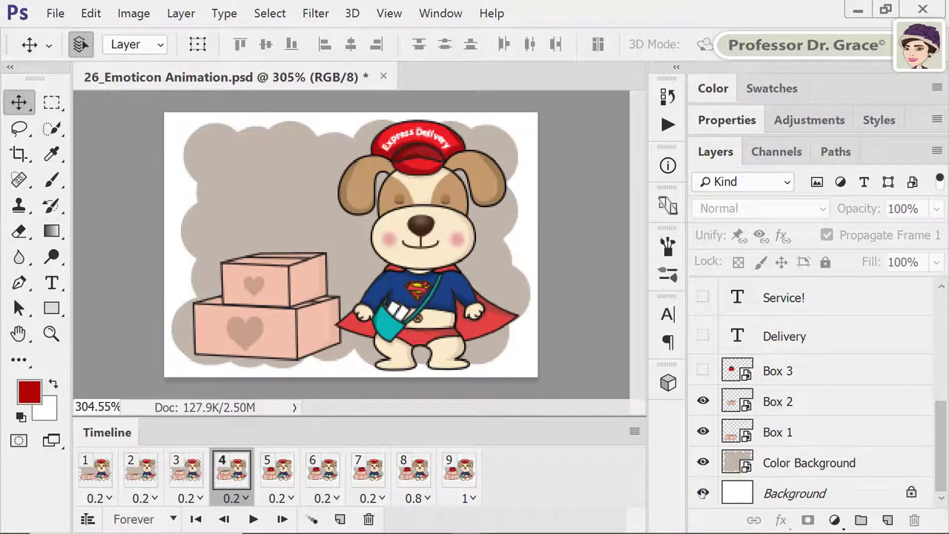
pyautogui.click(703, 493)
# Step: Hide the white Background layer in the remaining frames 5 through 9
pyautogui.click(280, 473)
pyautogui.click(703, 493)
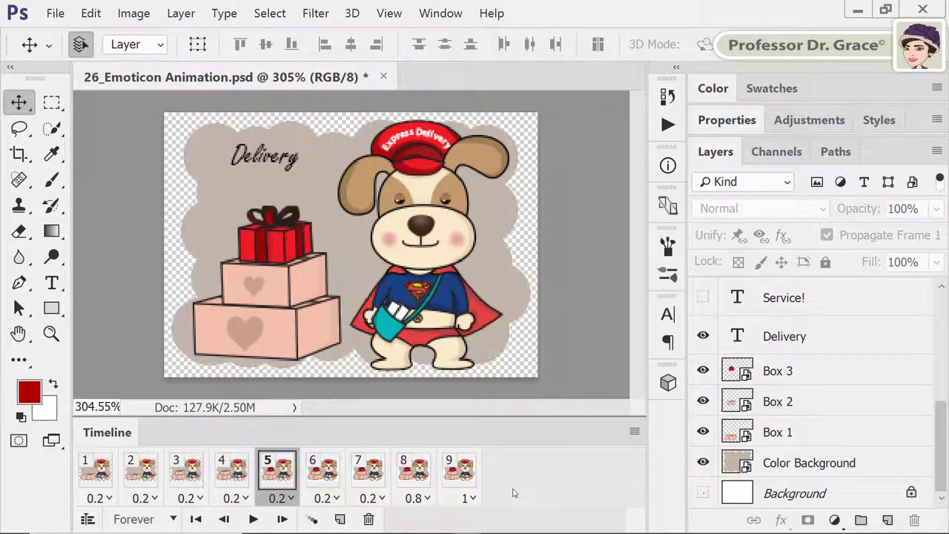
pyautogui.click(323, 470)
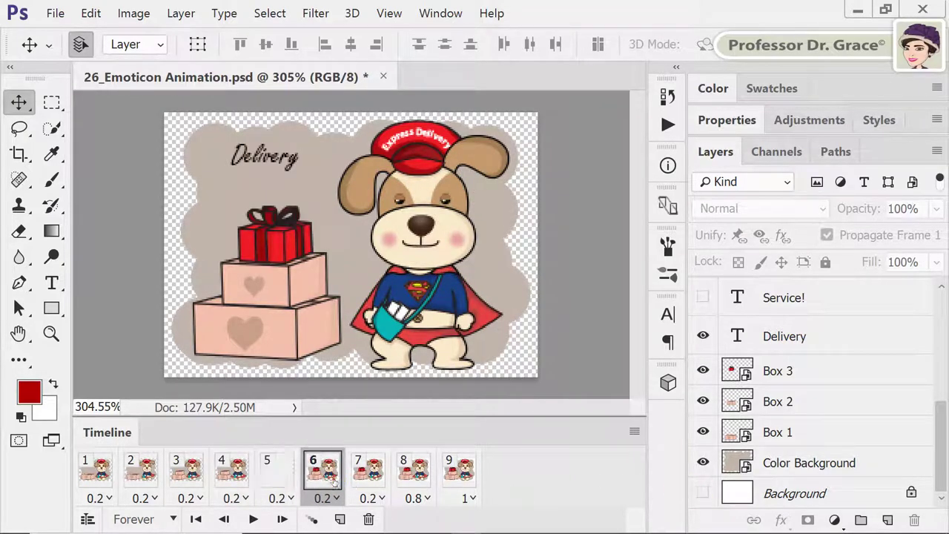
pyautogui.click(702, 492)
pyautogui.click(378, 472)
pyautogui.click(703, 493)
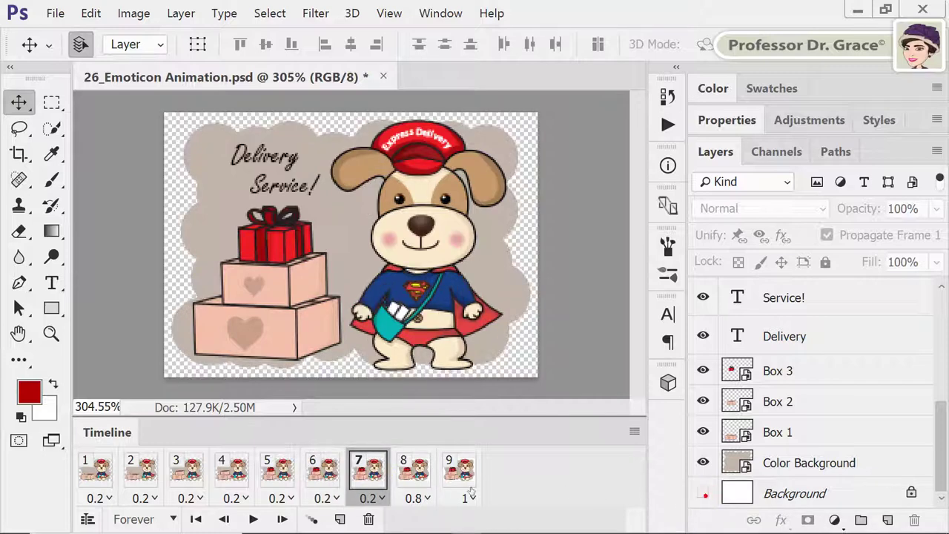
pyautogui.click(408, 475)
pyautogui.click(703, 492)
pyautogui.click(703, 492)
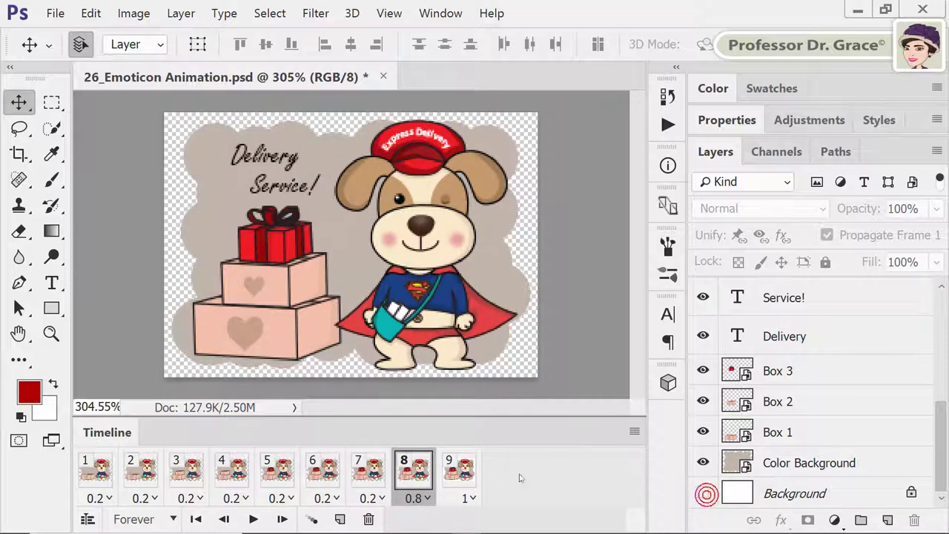
pyautogui.click(460, 470)
pyautogui.click(703, 492)
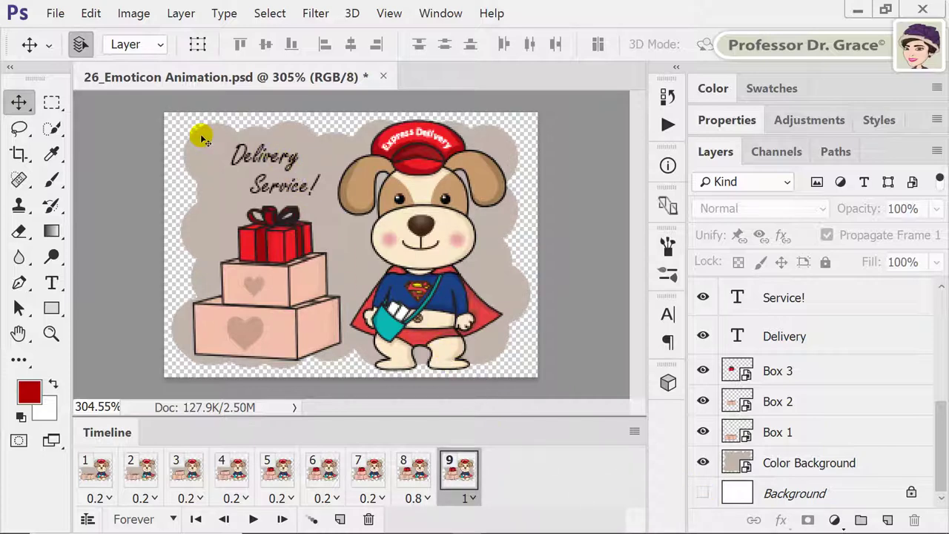
# Step: Reopen Save for Web, keep GIF with Transparency ticked, and proceed to saving
pyautogui.hotkey('ctrl', 'alt', 'shift', 's')
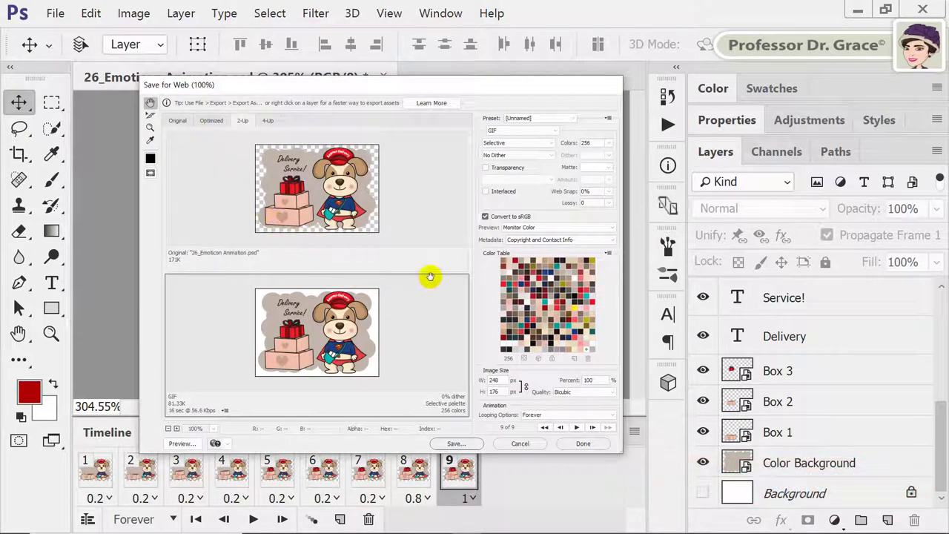
pyautogui.click(550, 132)
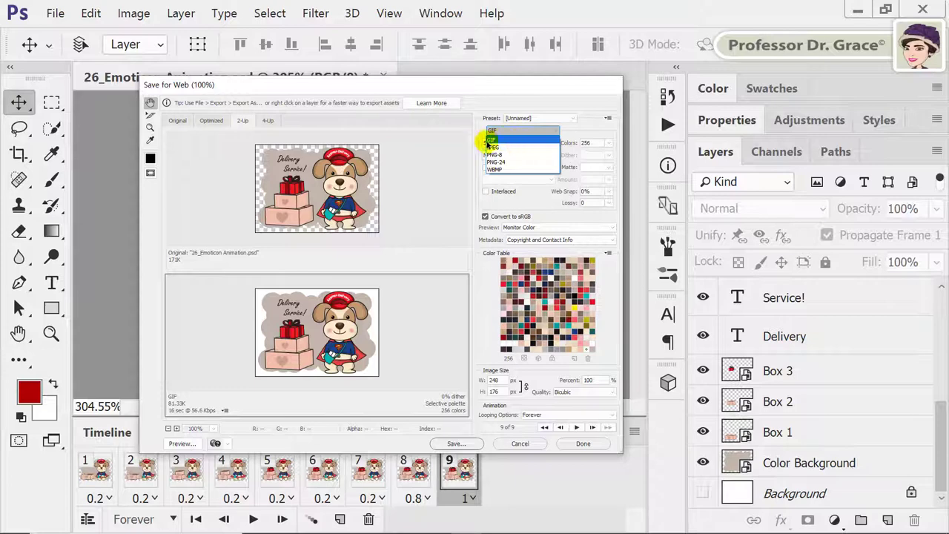
pyautogui.click(491, 141)
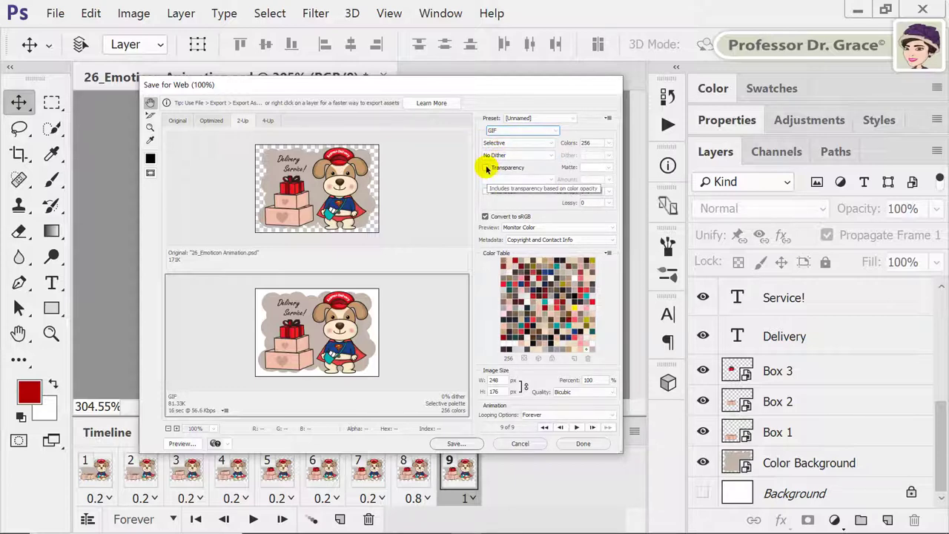
pyautogui.click(487, 168)
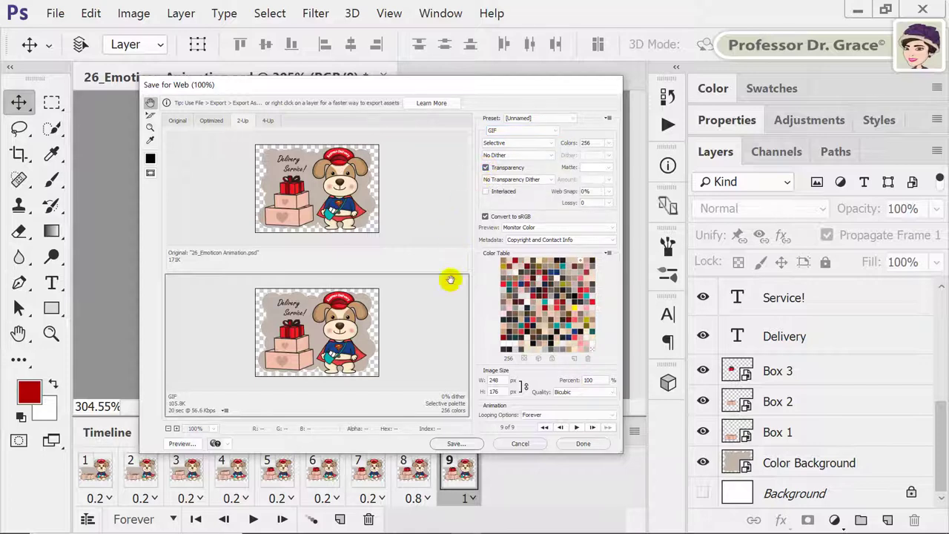
pyautogui.click(458, 445)
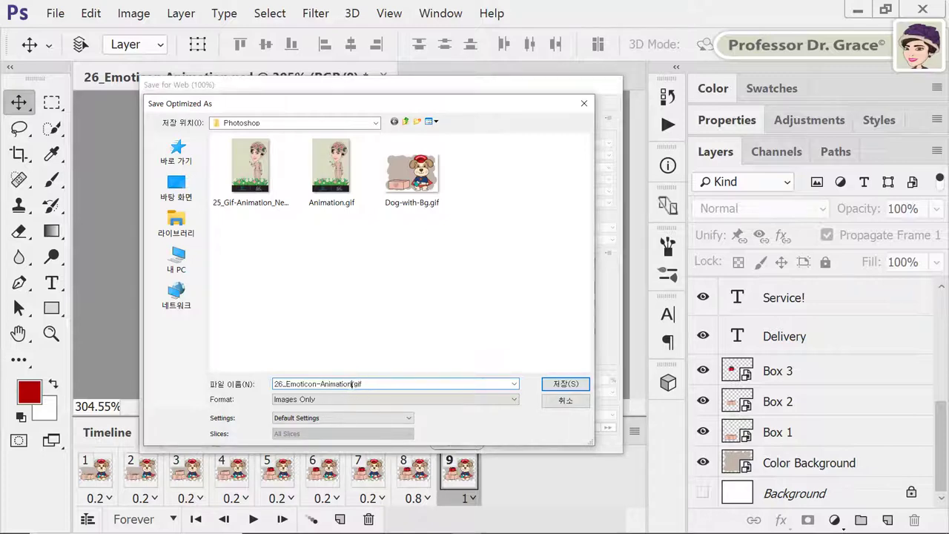
# Step: Save the transparent GIF as Dog-no-Bg.gif and view it in File Explorer's Photoshop folder
pyautogui.moveTo(352, 384); pyautogui.dragTo(233, 381)
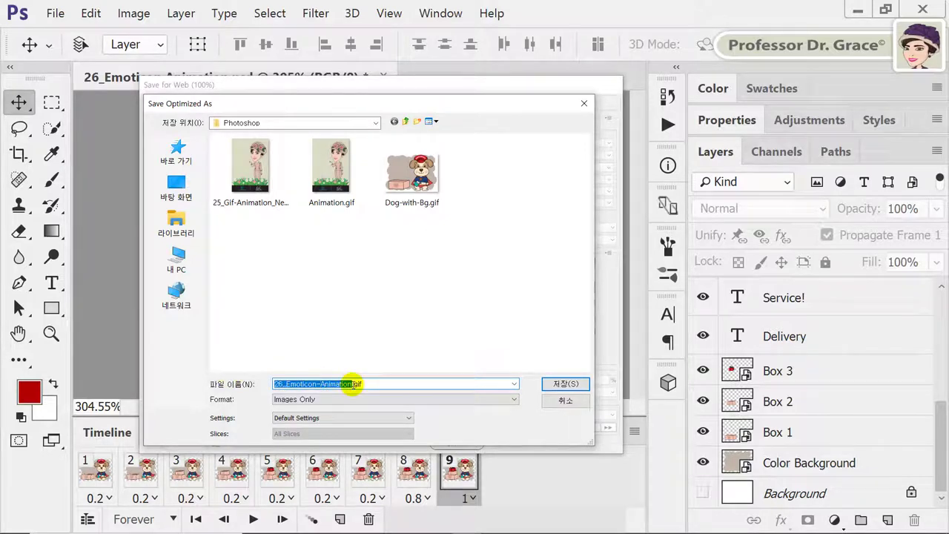
pyautogui.write('Dog no Bg')
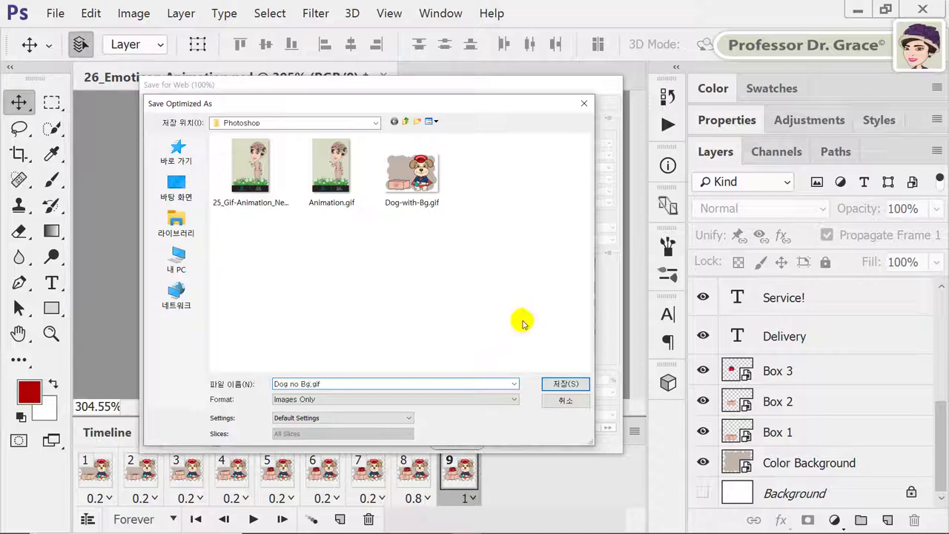
pyautogui.click(564, 383)
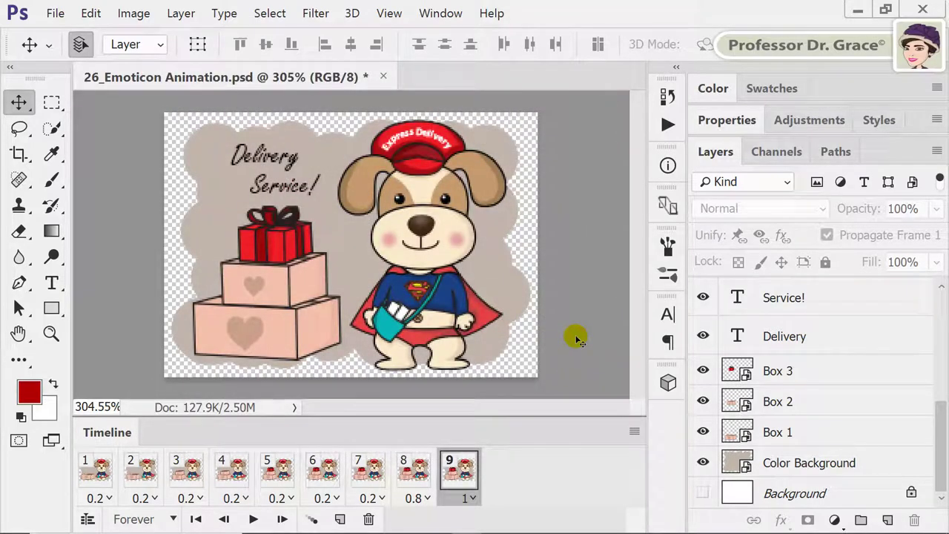
pyautogui.hotkey('alt', 'Tab')
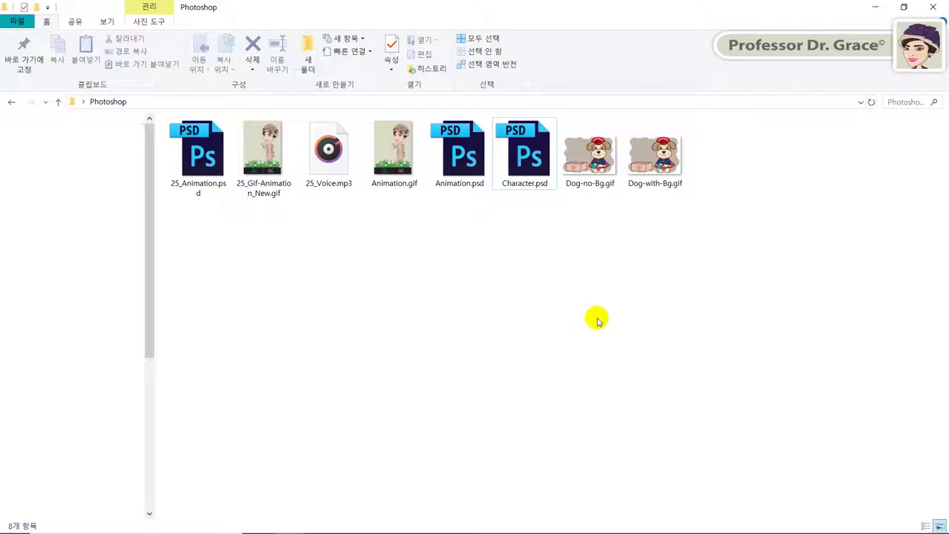
pyautogui.doubleClick(597, 165)
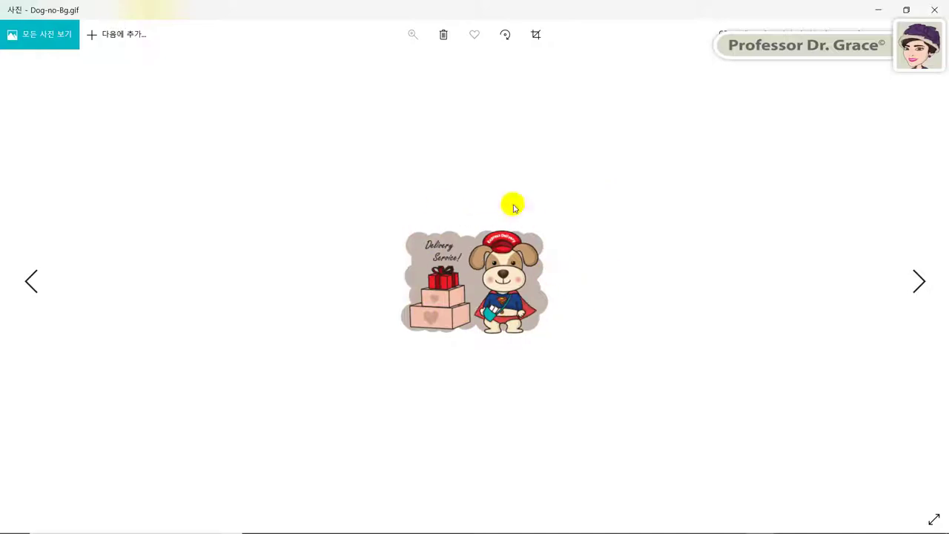
pyautogui.click(918, 284)
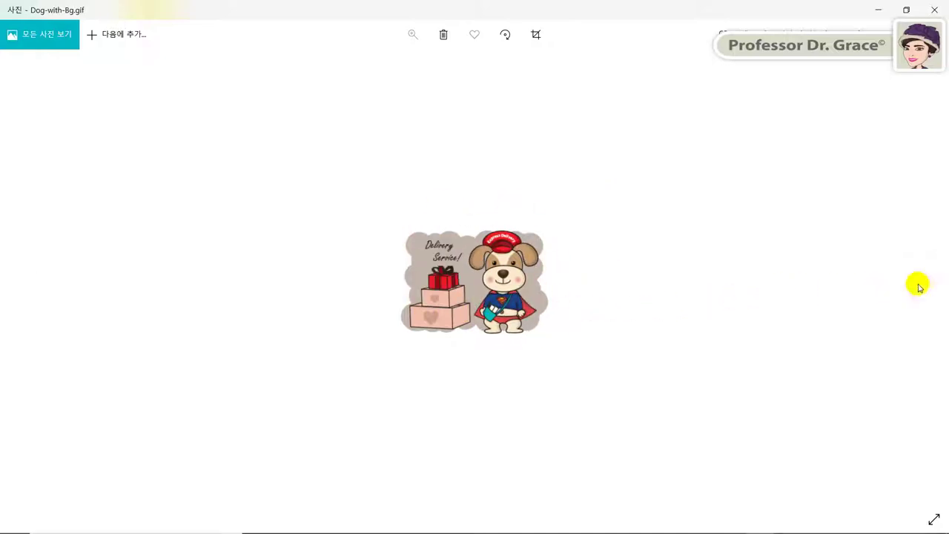
pyautogui.click(905, 9)
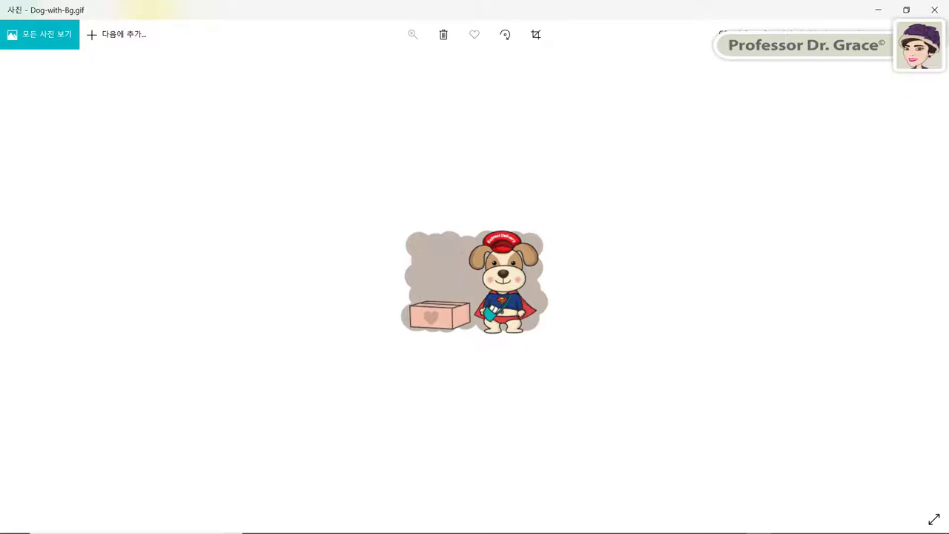
pyautogui.click(932, 10)
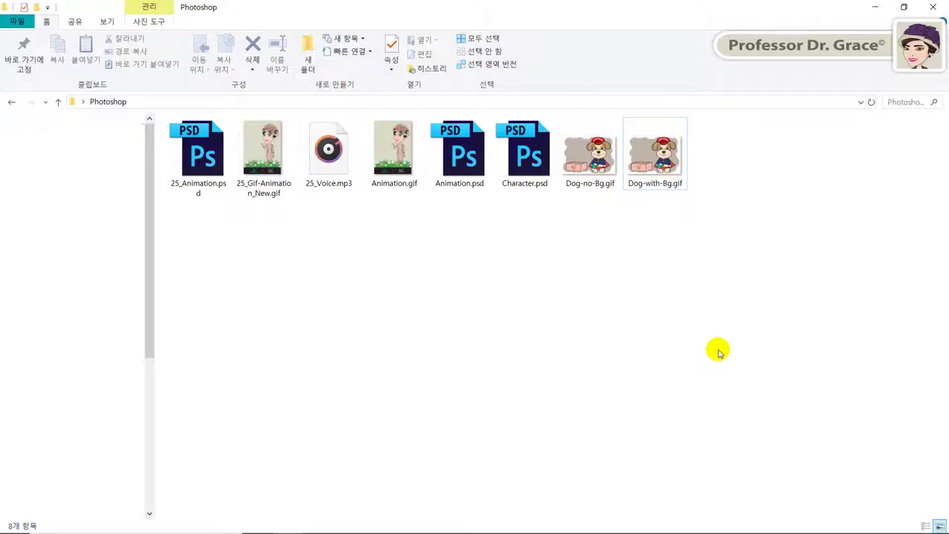
# Step: Open each of the two shared dog GIFs in the KakaoTalk chat viewer
pyautogui.hotkey('alt', 'Tab')
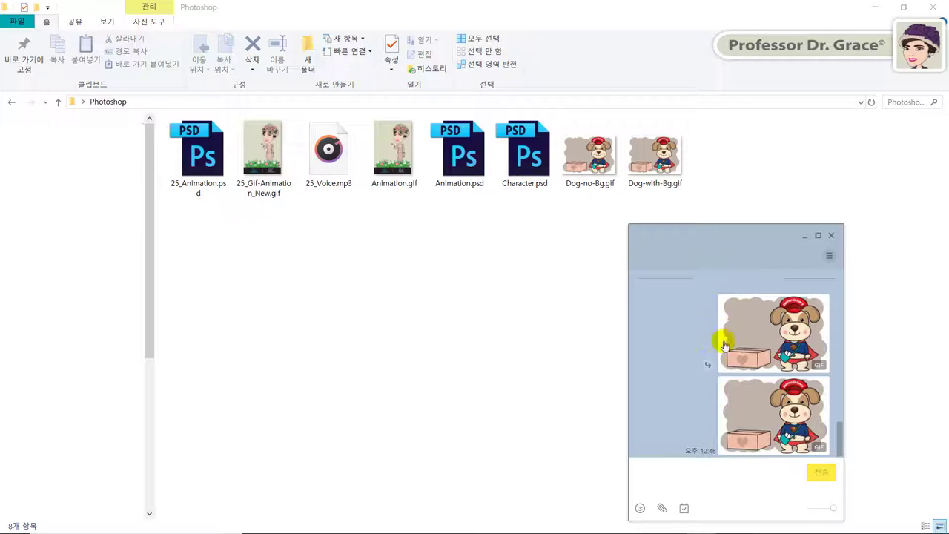
pyautogui.click(764, 334)
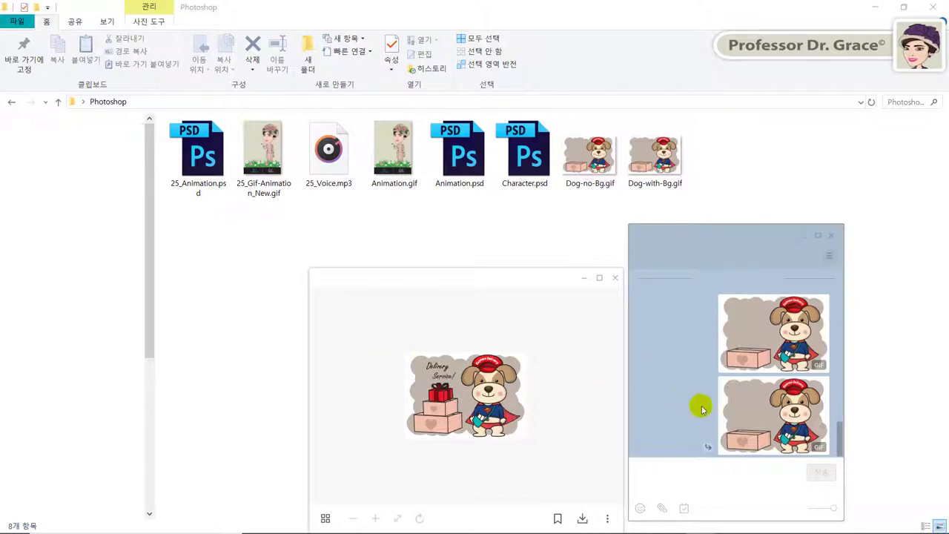
pyautogui.click(740, 404)
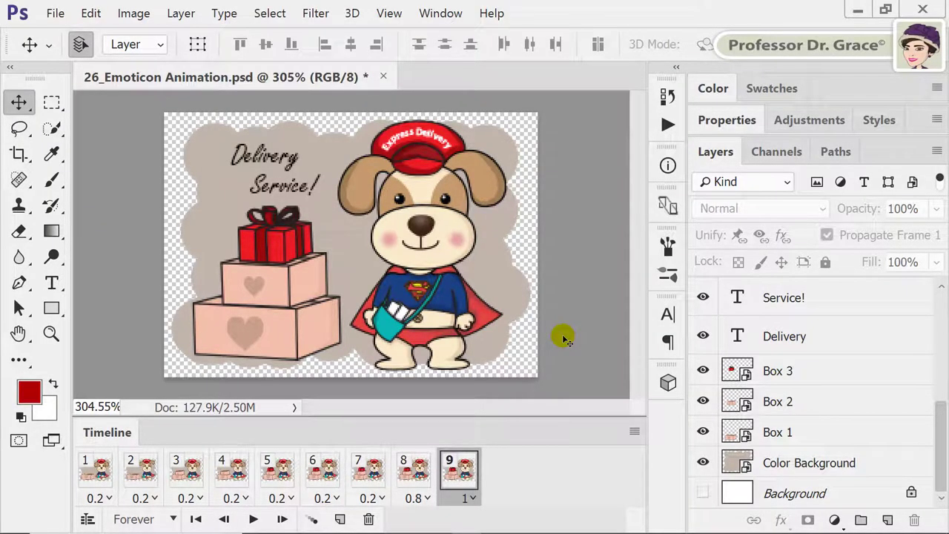
# Step: Play the nine-frame delivery-dog animation with Spacebar
pyautogui.press('space')
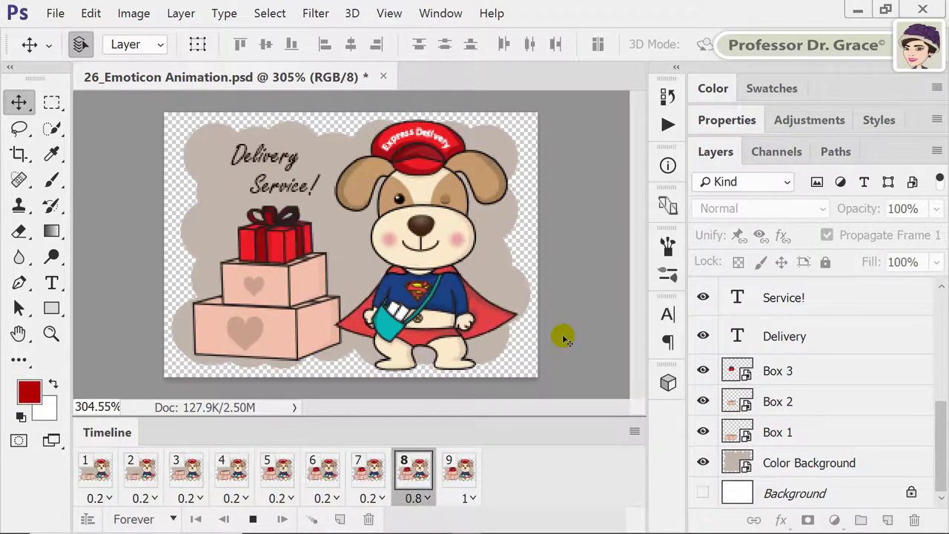